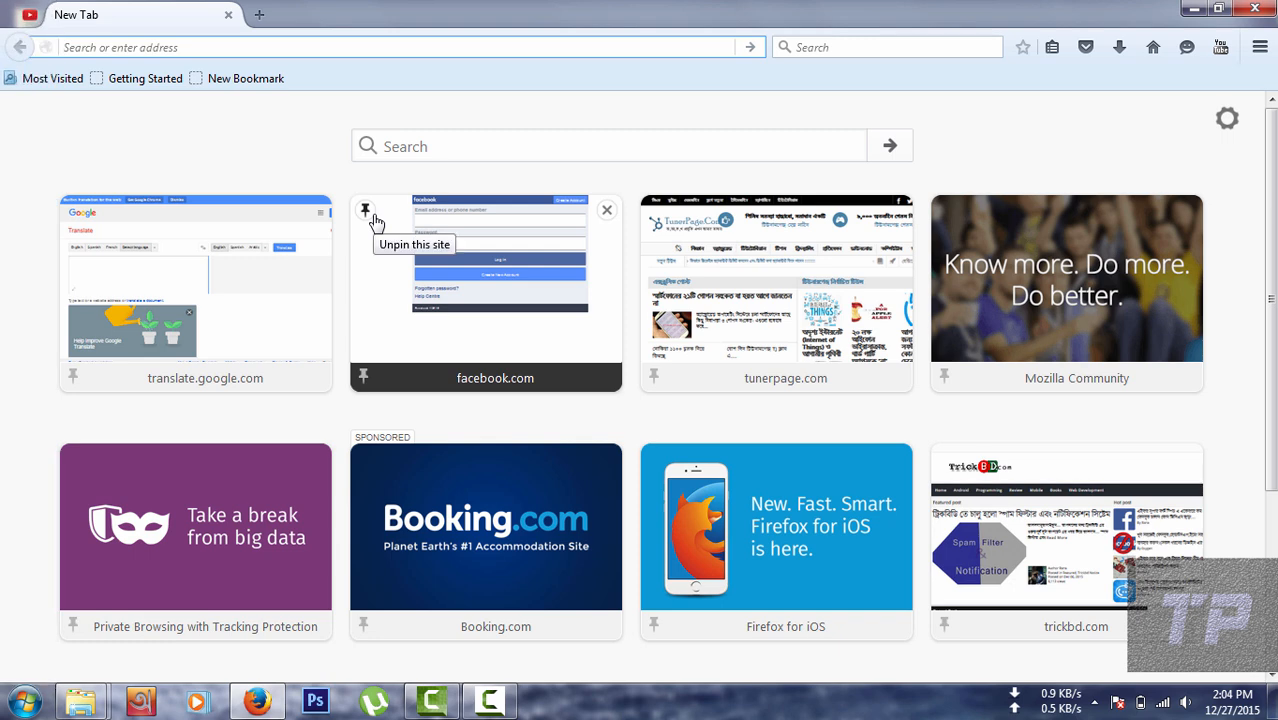
# Go to google.com, search for "windows 10 download" and open Microsoft's Windows 10 download page from the results.
pyautogui.write('google.com/')
pyautogui.press('Return')
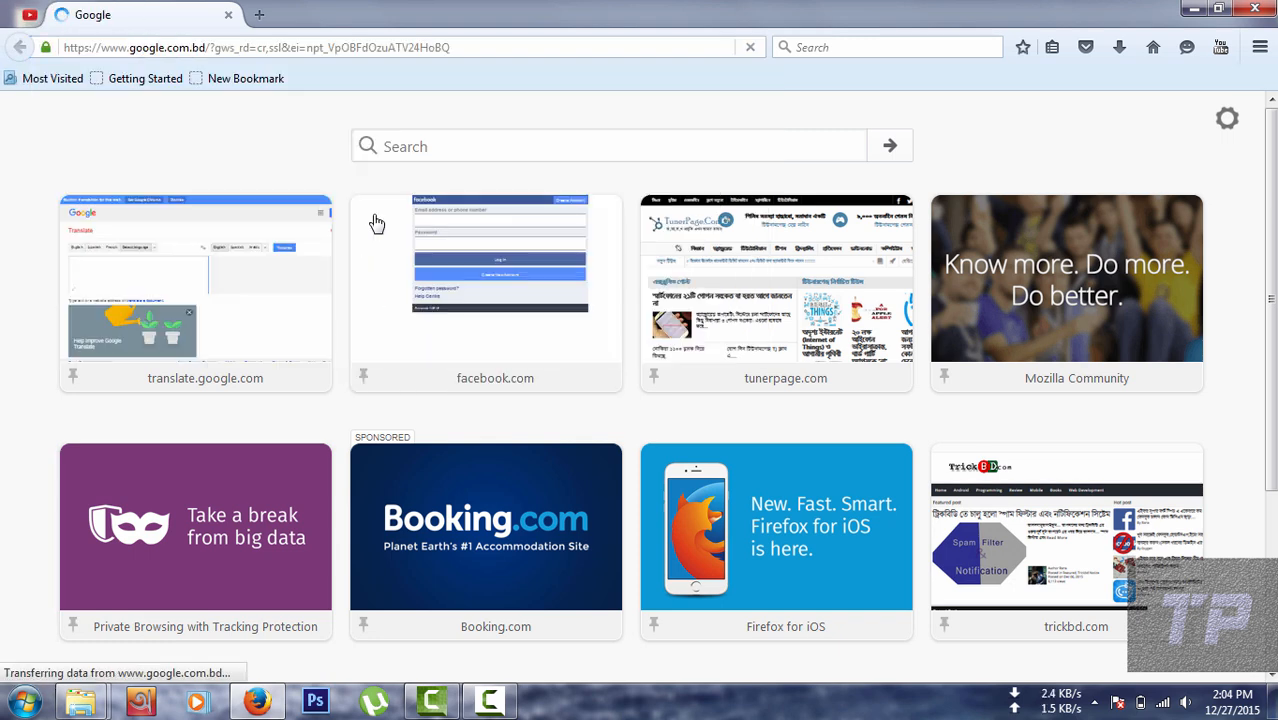
pyautogui.write('wi')
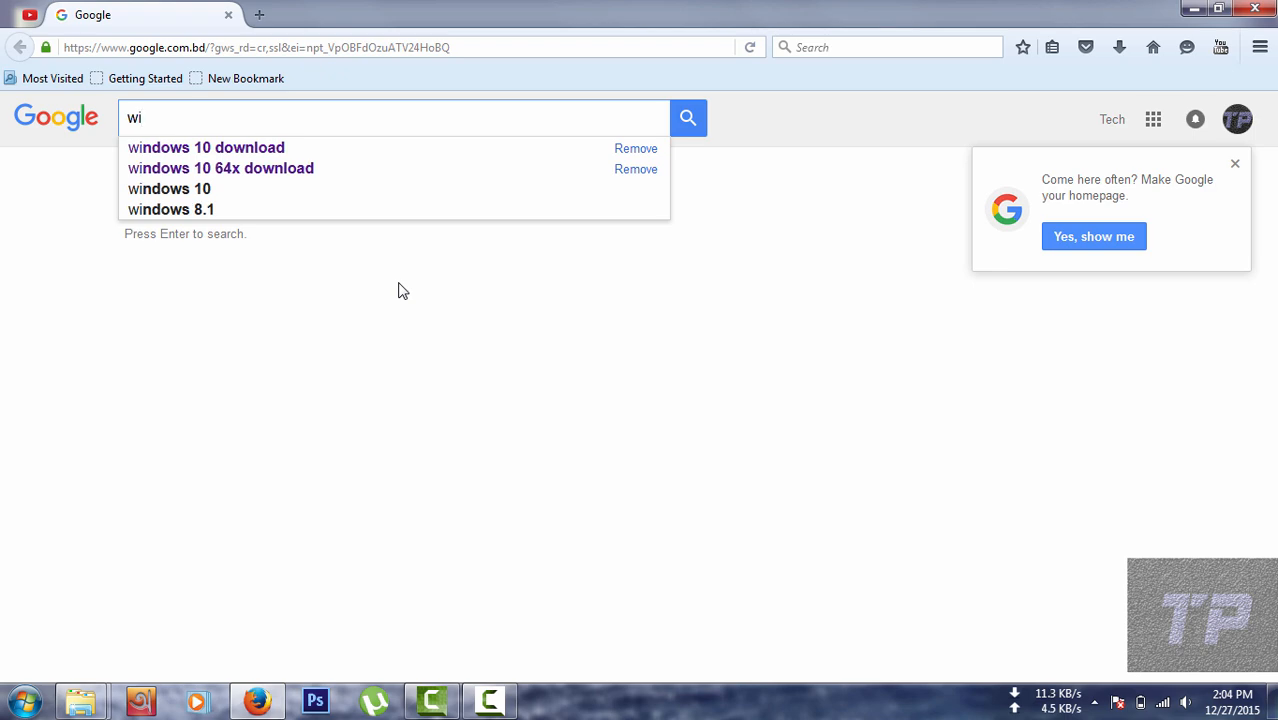
pyautogui.press('Down')
pyautogui.press('Return')
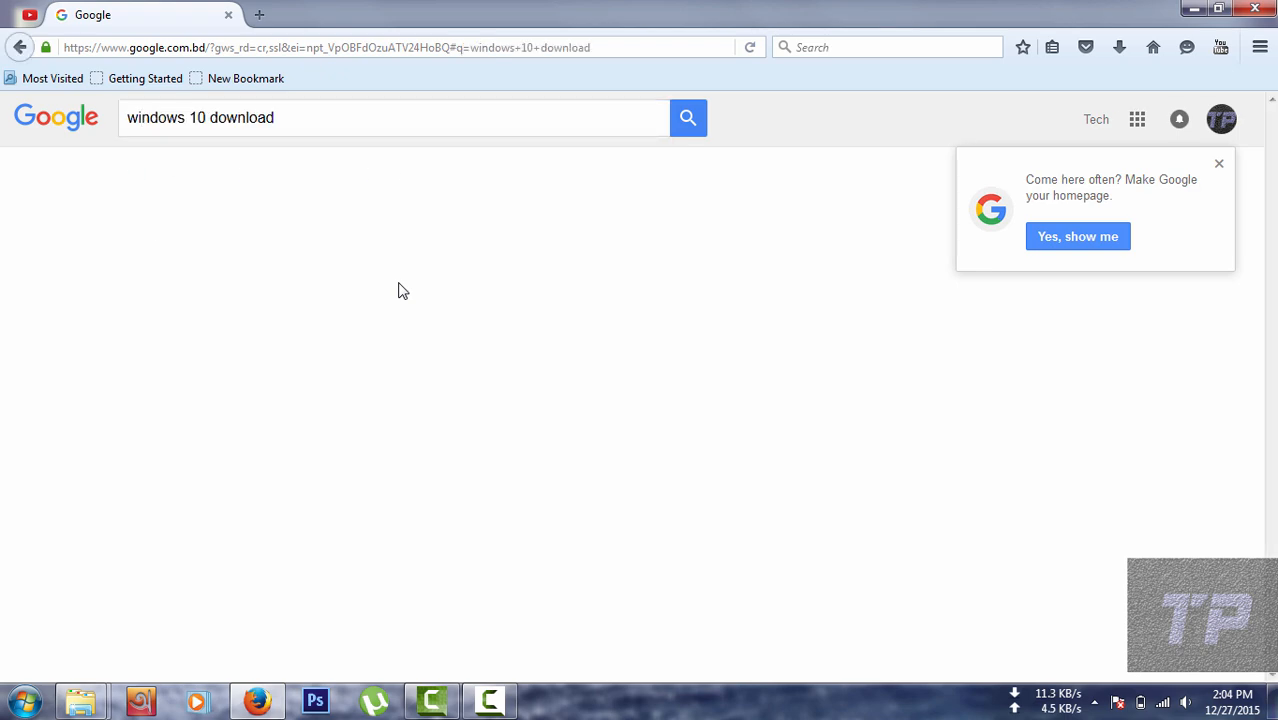
pyautogui.click(324, 265)
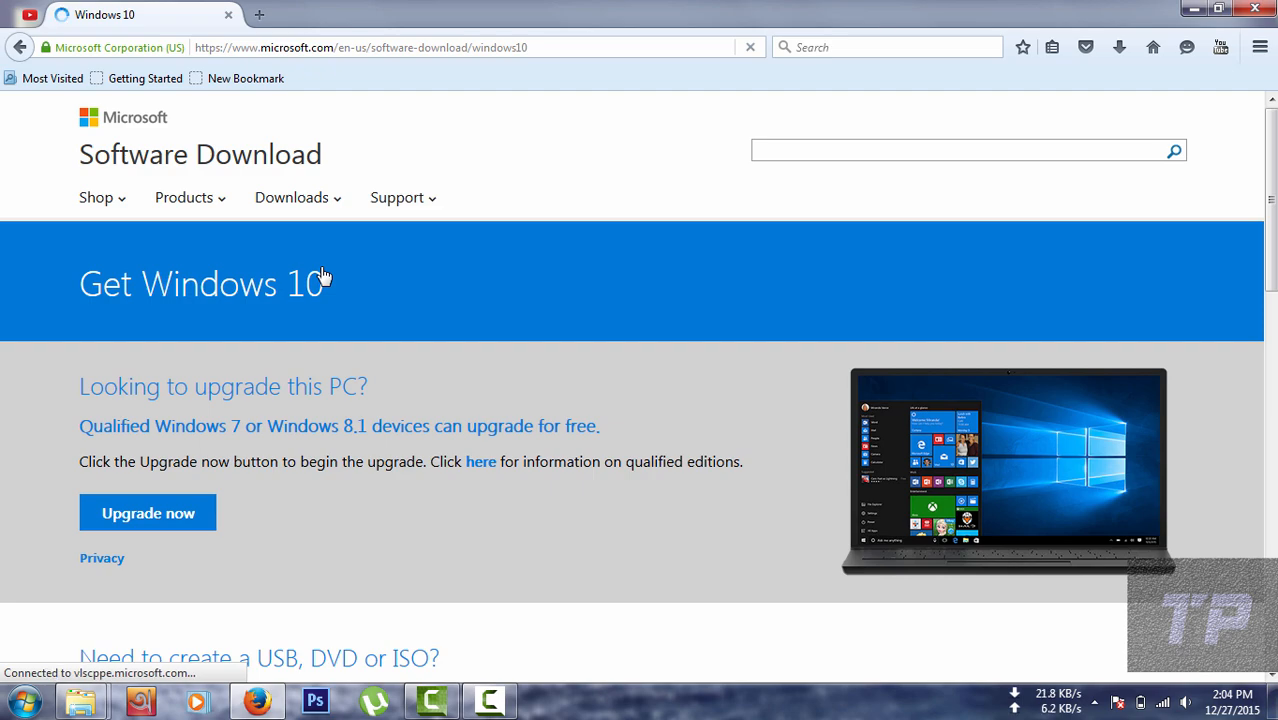
# Start downloading MediaCreationTool.exe from the USB, DVD or ISO section, cancel the download and decline the browser integration help.
pyautogui.scroll(-10, 322, 275)
pyautogui.scroll(5, 322, 275)
pyautogui.click(206, 540)
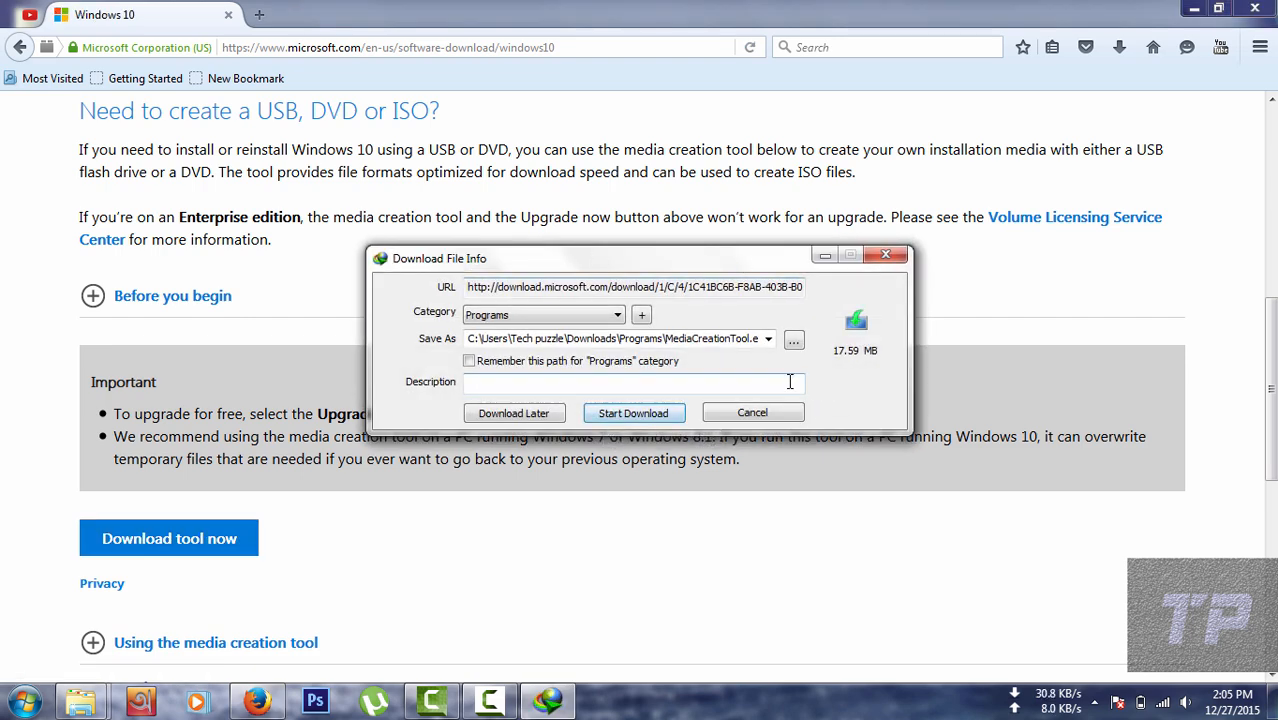
pyautogui.click(745, 339)
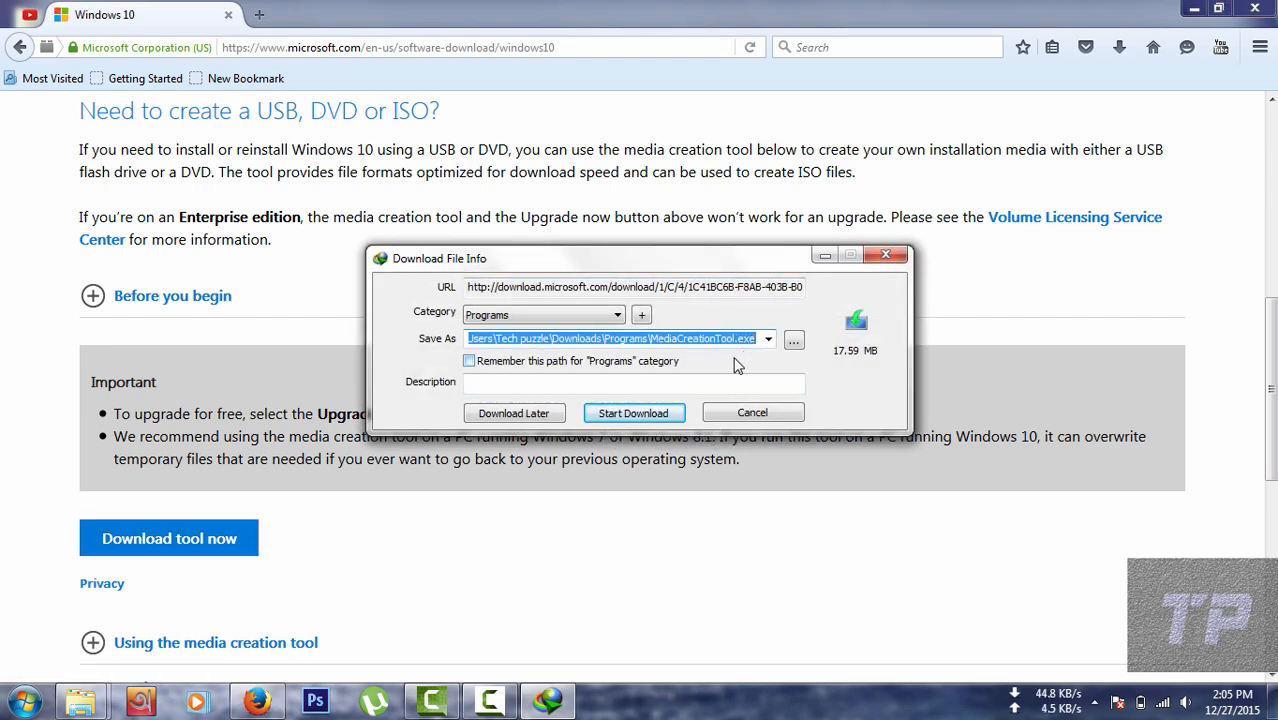
pyautogui.click(625, 414)
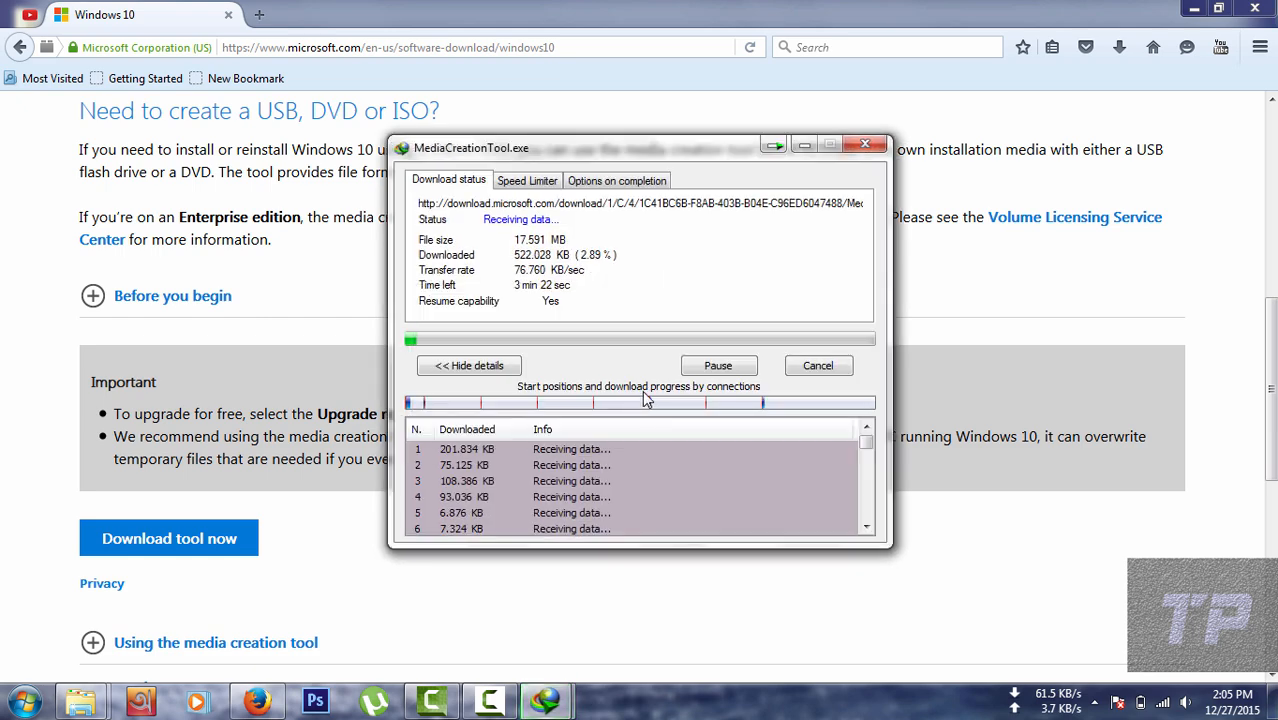
pyautogui.click(815, 371)
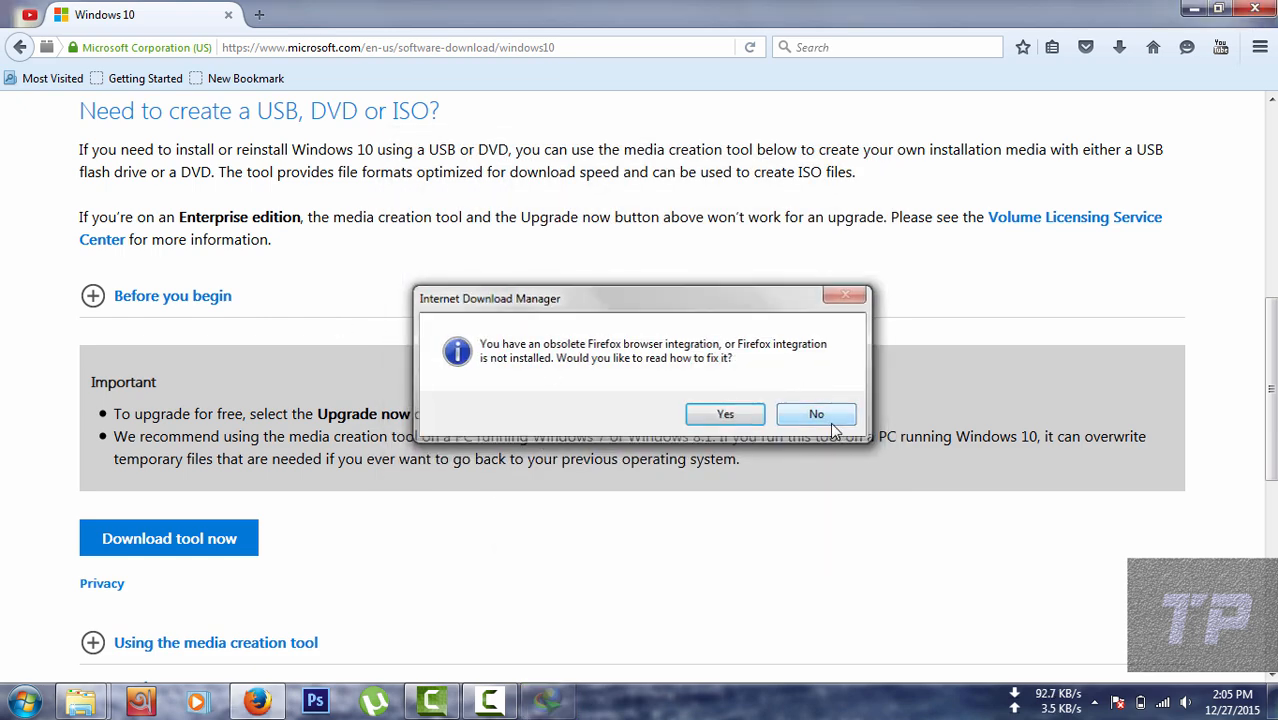
pyautogui.click(831, 422)
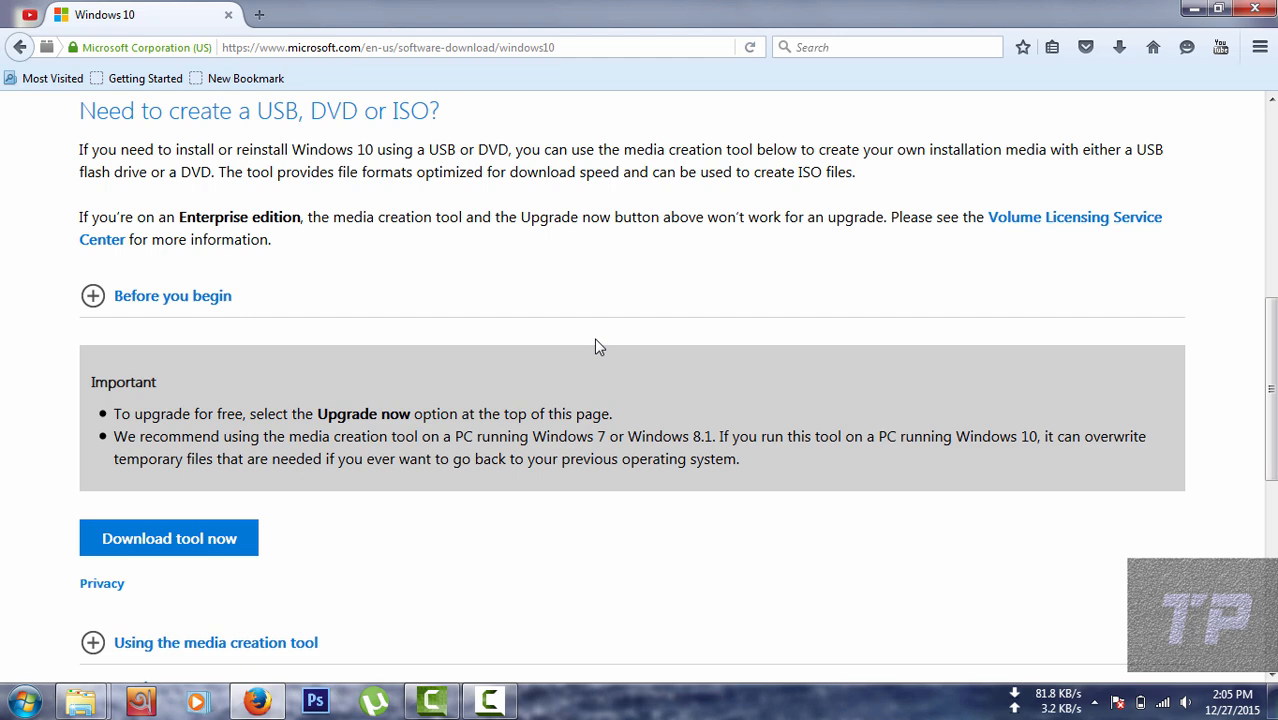
# Return to the Google results, search for "rufus" and open the Rufus website at its Download section.
pyautogui.click(21, 48)
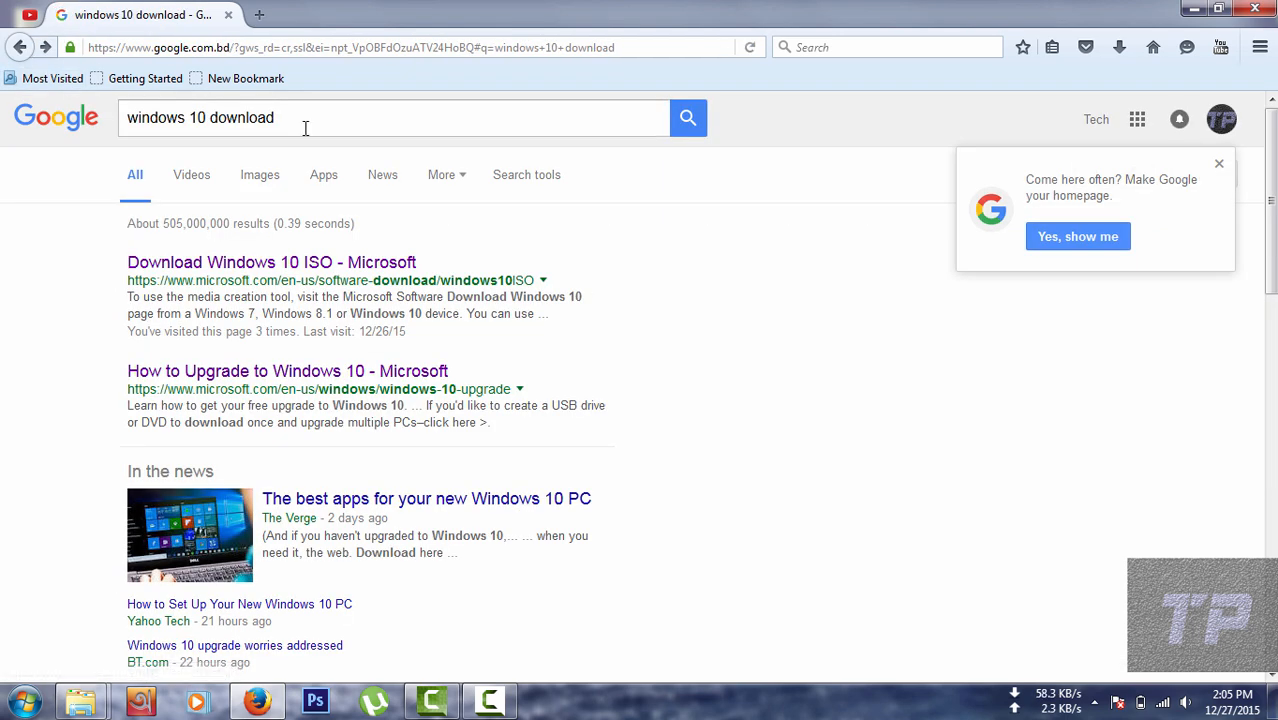
pyautogui.moveTo(305, 127); pyautogui.dragTo(3, 117)
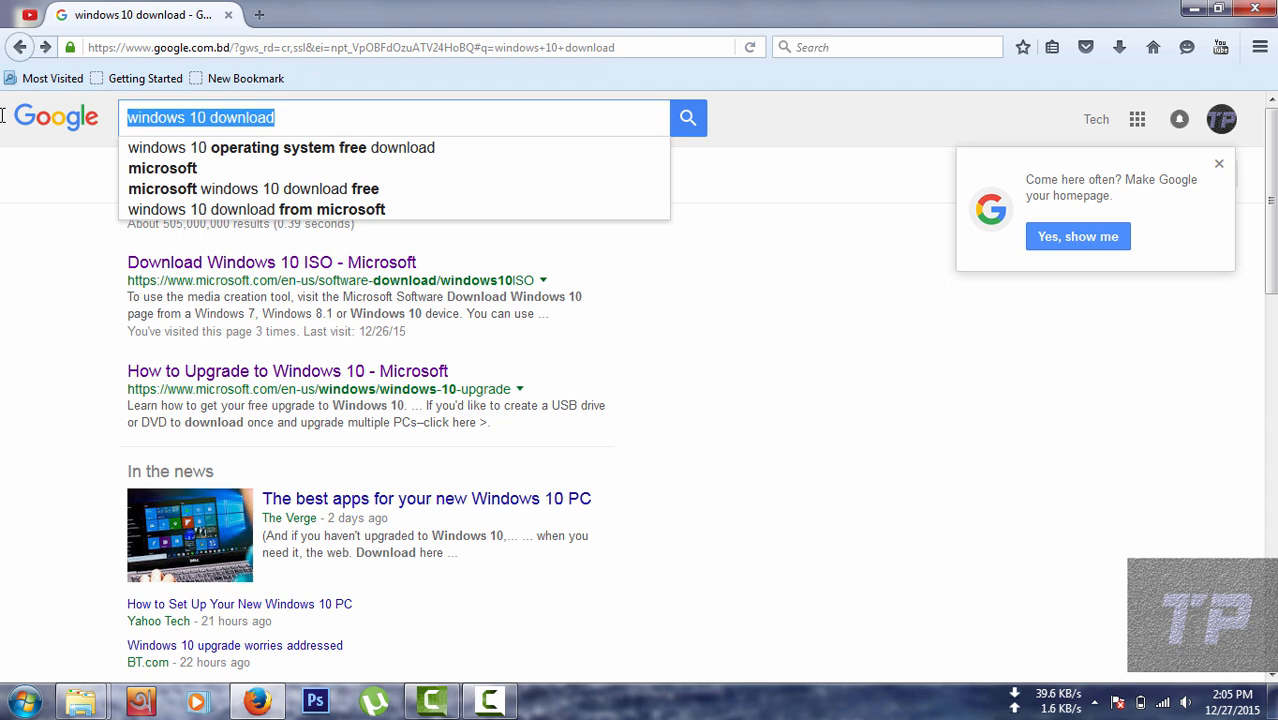
pyautogui.write('rufus')
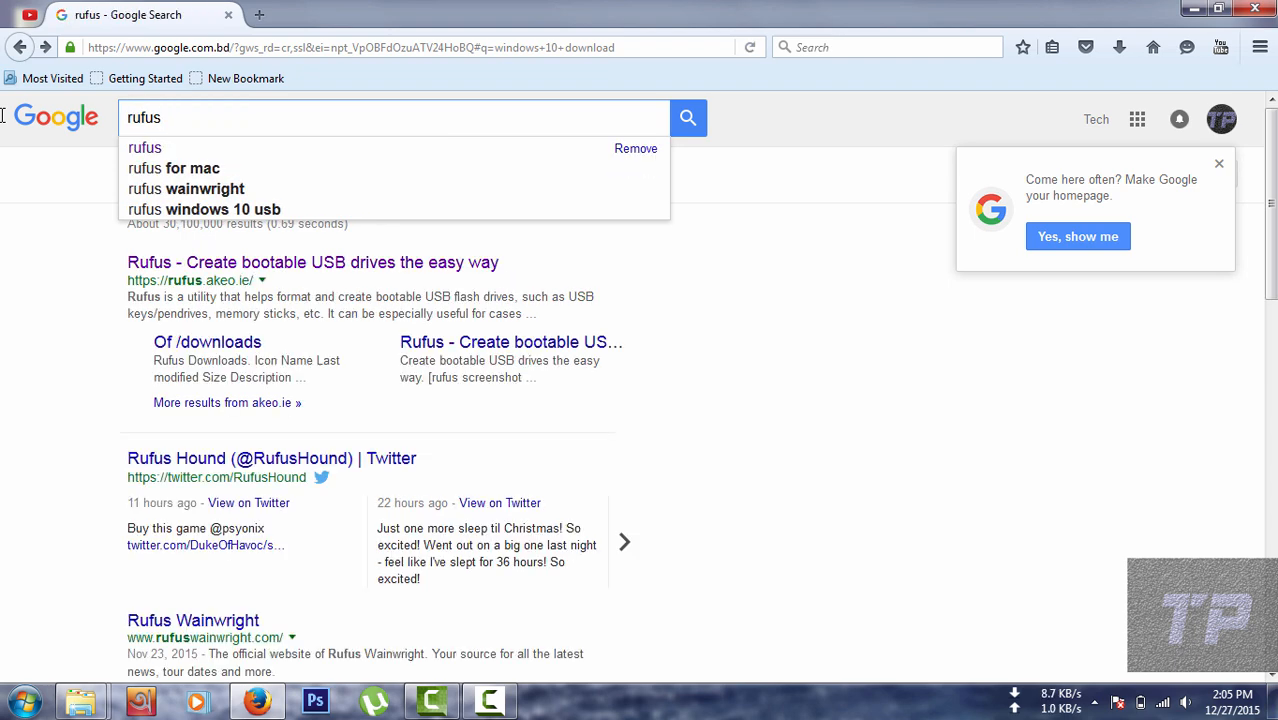
pyautogui.press('Return')
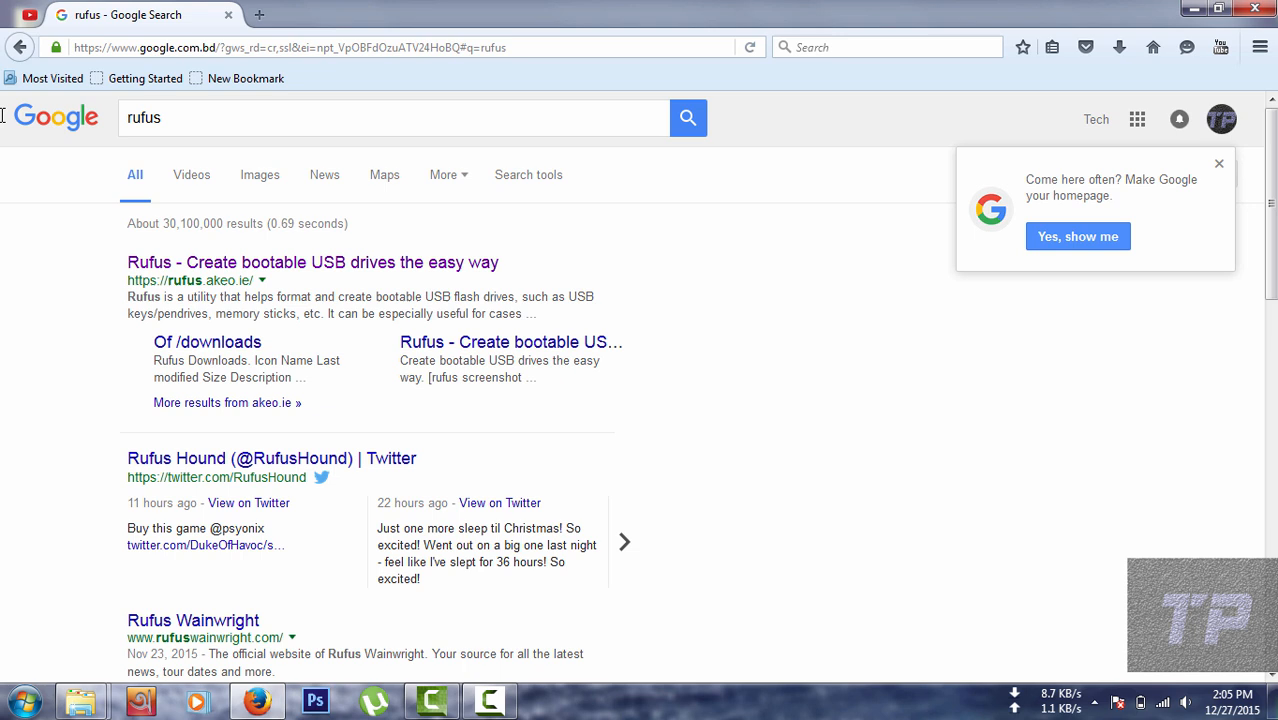
pyautogui.click(349, 264)
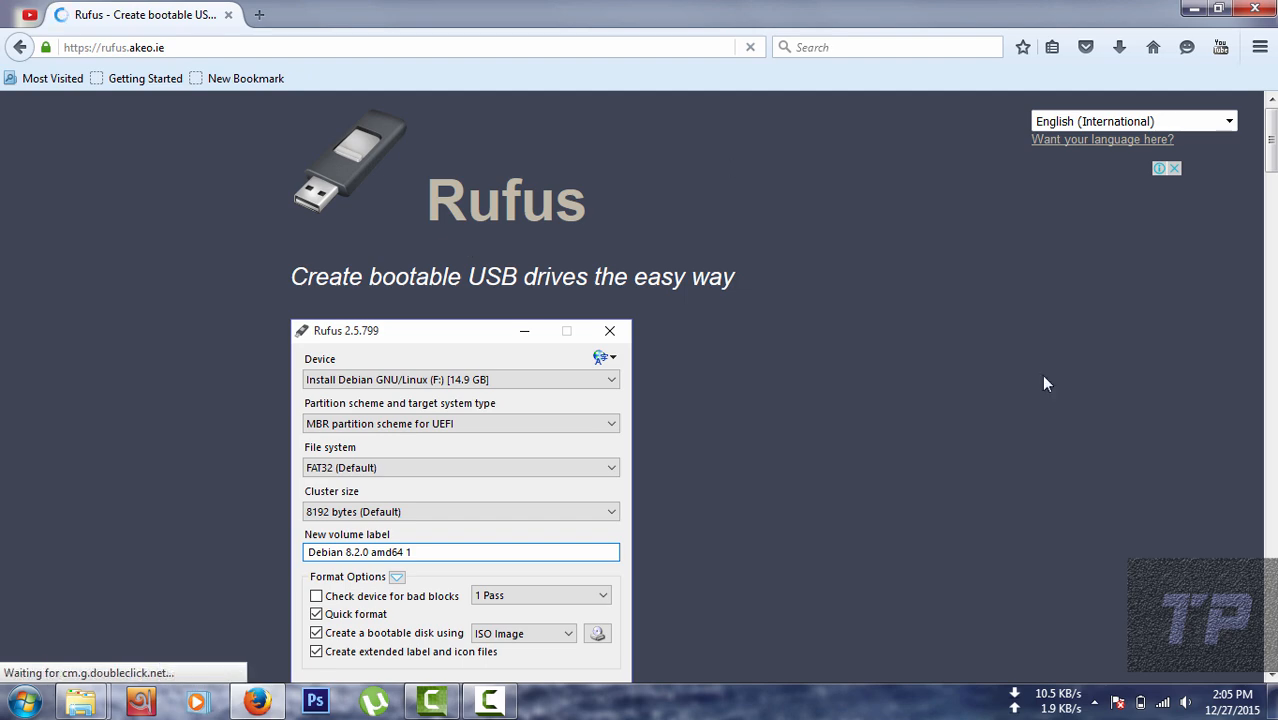
pyautogui.scroll(-10, 1043, 383)
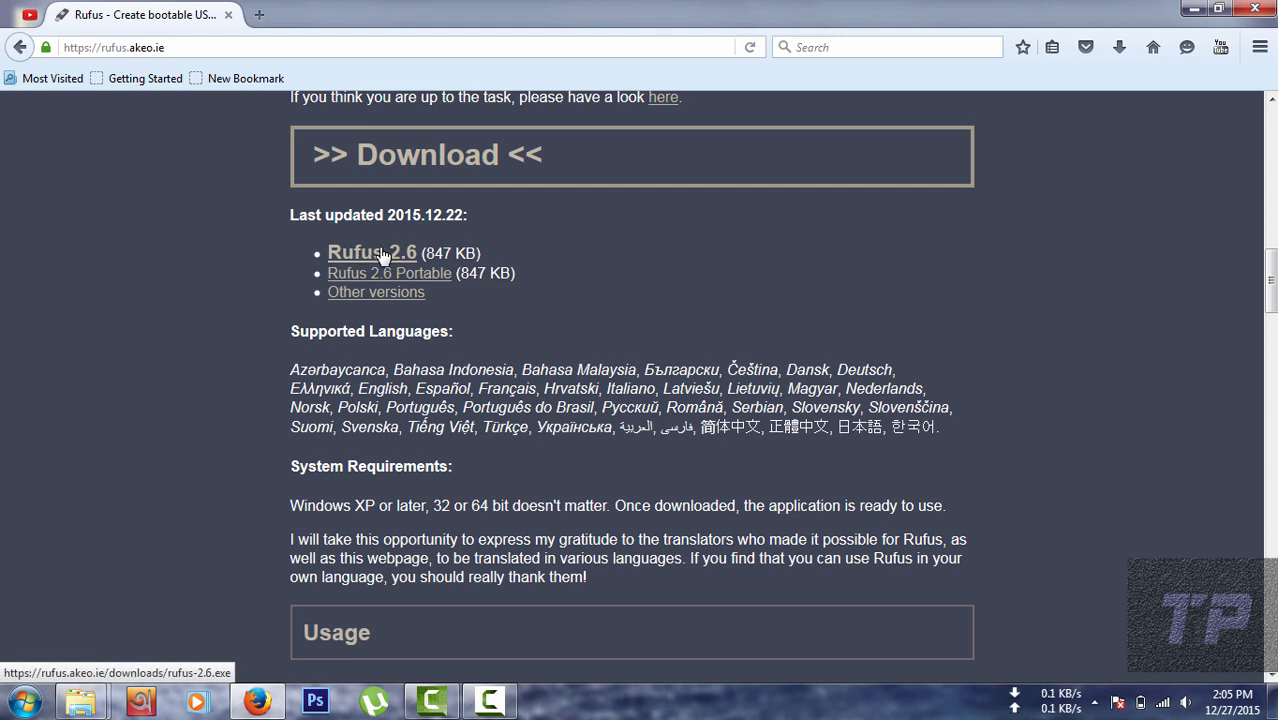
# Switch to Windows Explorer, run MediaCreationTool from the Programs folder in Downloads and dismiss the setup error.
pyautogui.click(1191, 9)
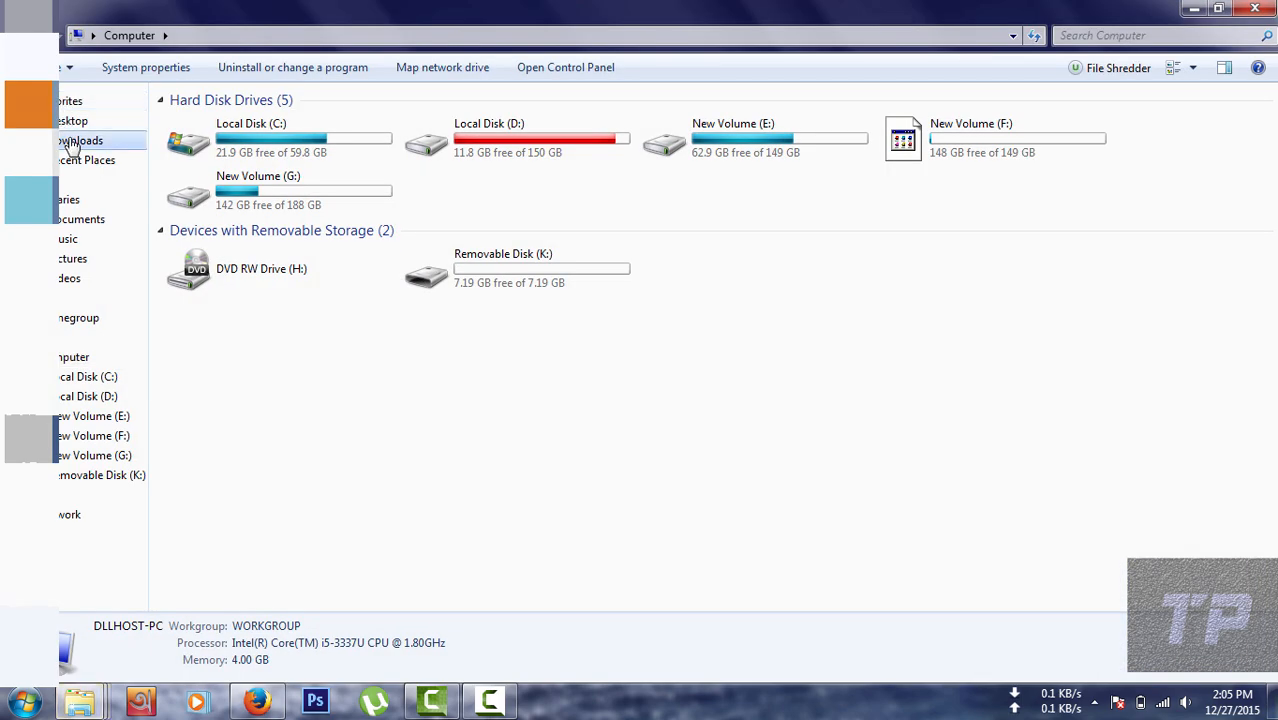
pyautogui.click(78, 140)
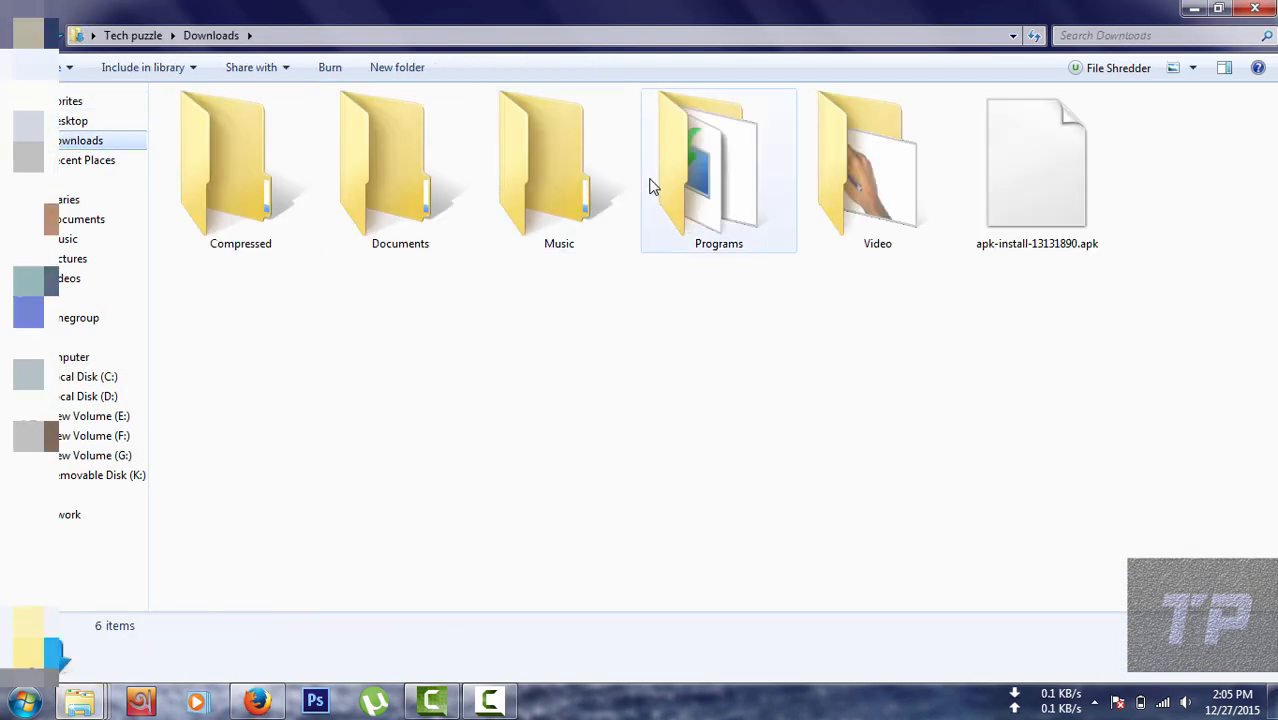
pyautogui.doubleClick(741, 202)
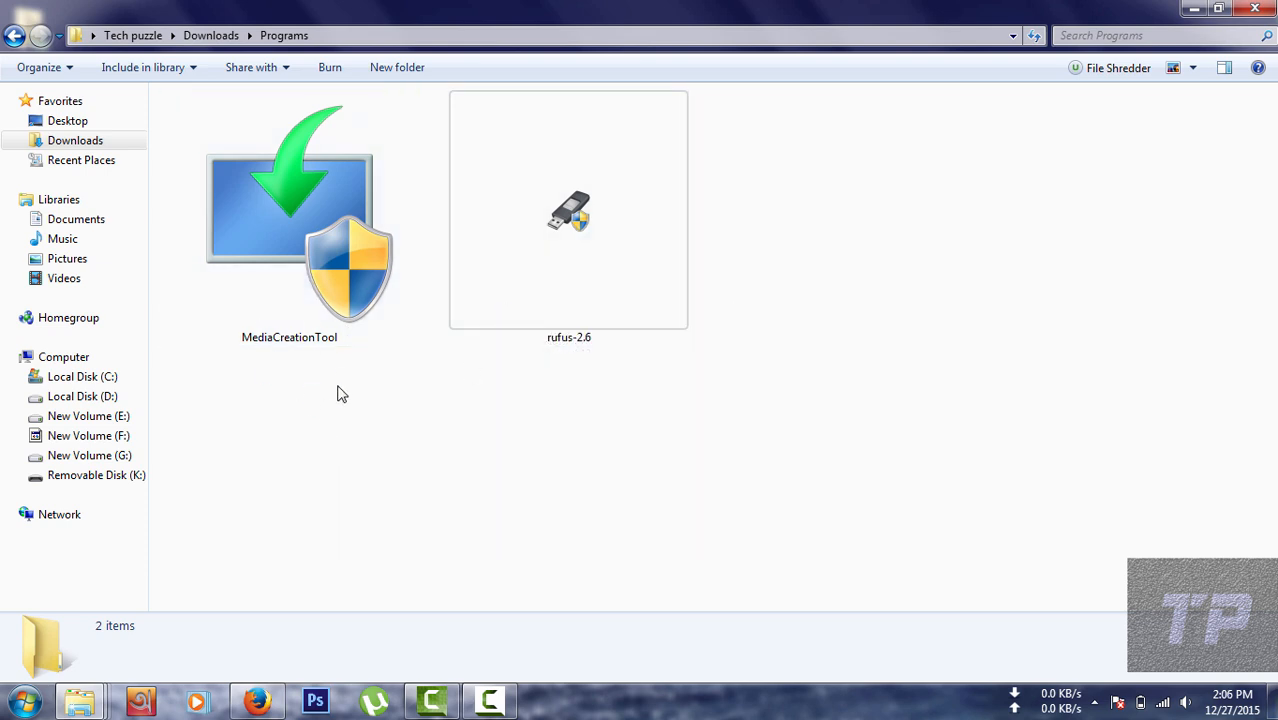
pyautogui.click(288, 215)
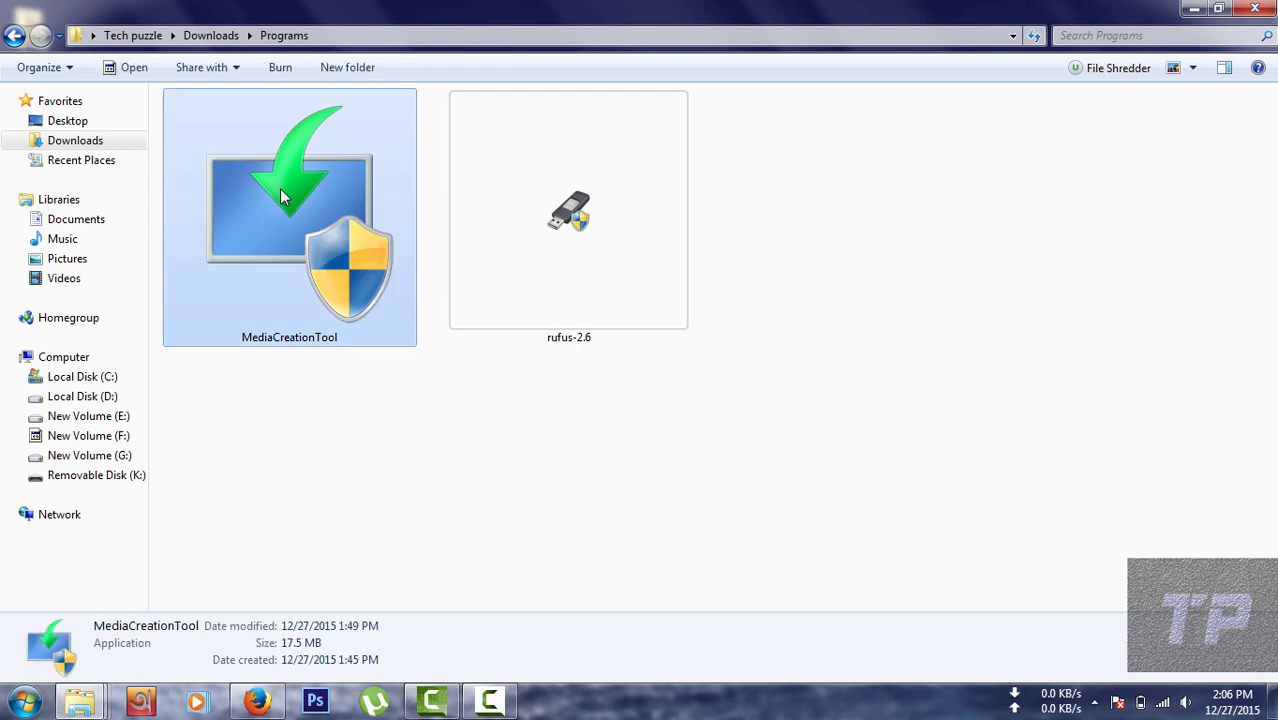
pyautogui.doubleClick(305, 285)
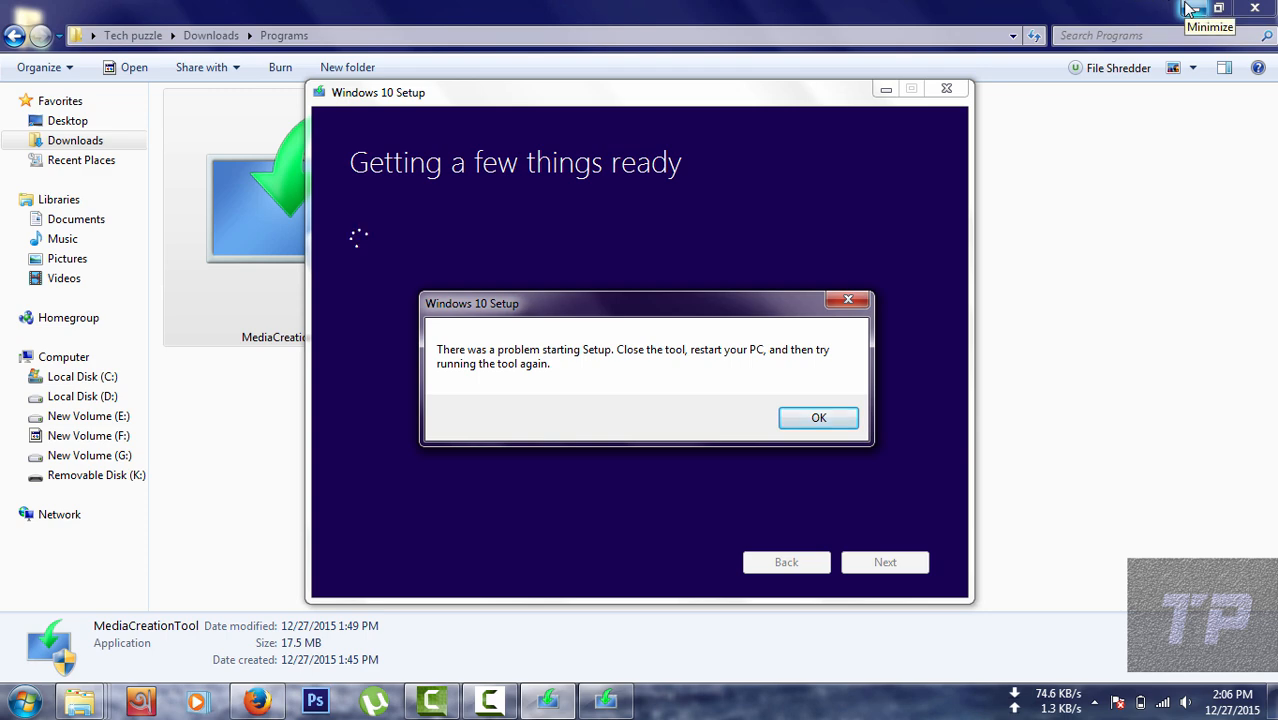
pyautogui.click(1190, 8)
pyautogui.click(805, 419)
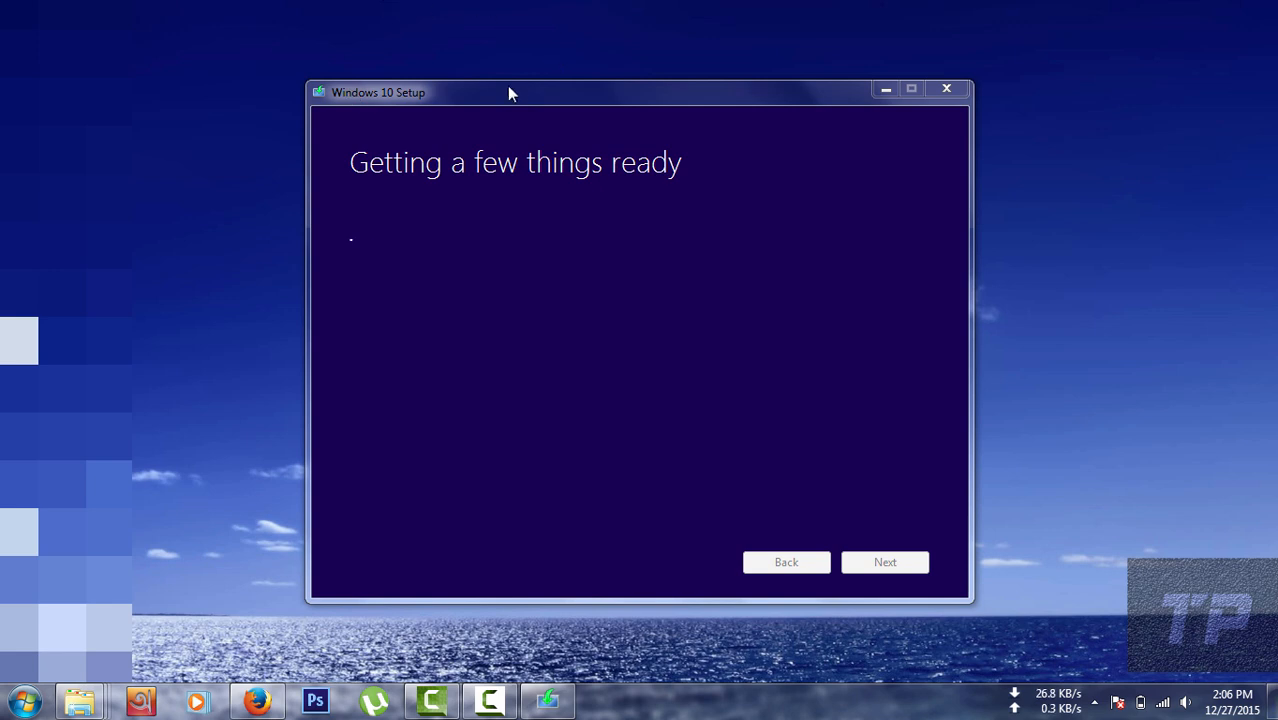
# Choose to create installation media for another PC in Windows 10 Setup and continue.
pyautogui.moveTo(507, 86); pyautogui.dragTo(491, 66)
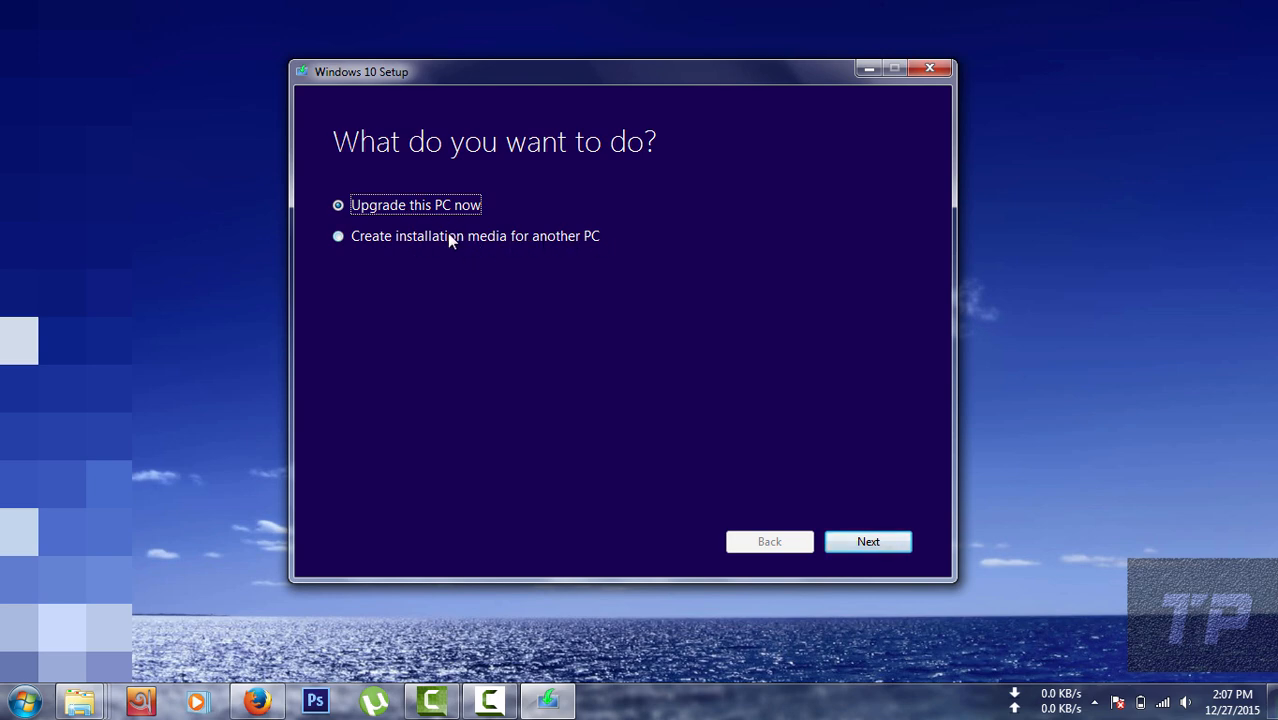
pyautogui.click(351, 238)
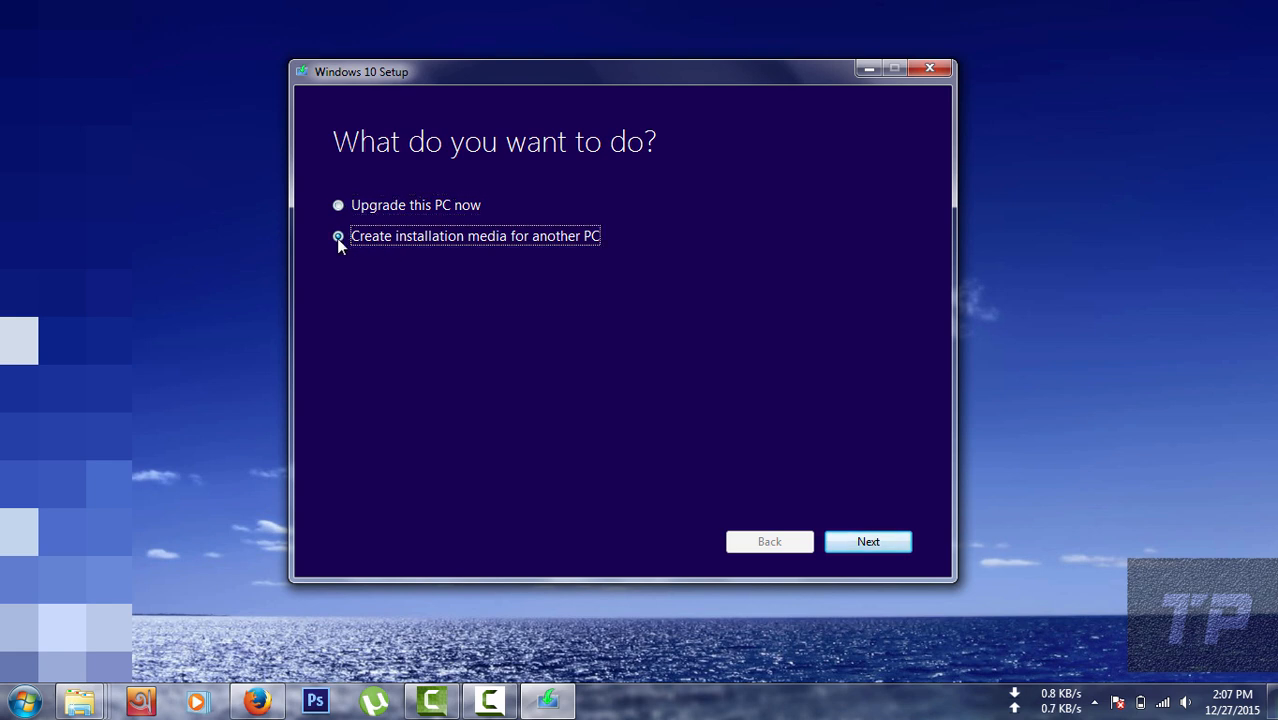
pyautogui.click(857, 550)
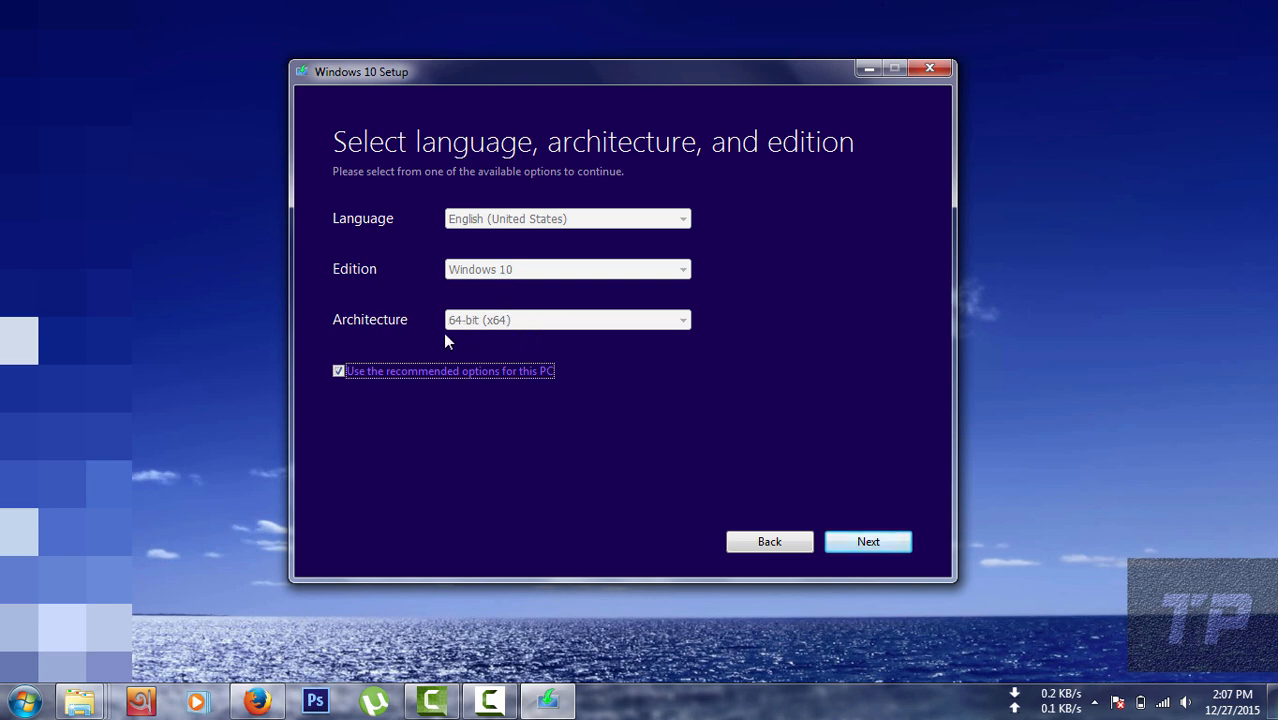
# Turn off the recommended options, choose 64-bit (x64) architecture with the Windows 10 edition, and continue.
pyautogui.click(338, 371)
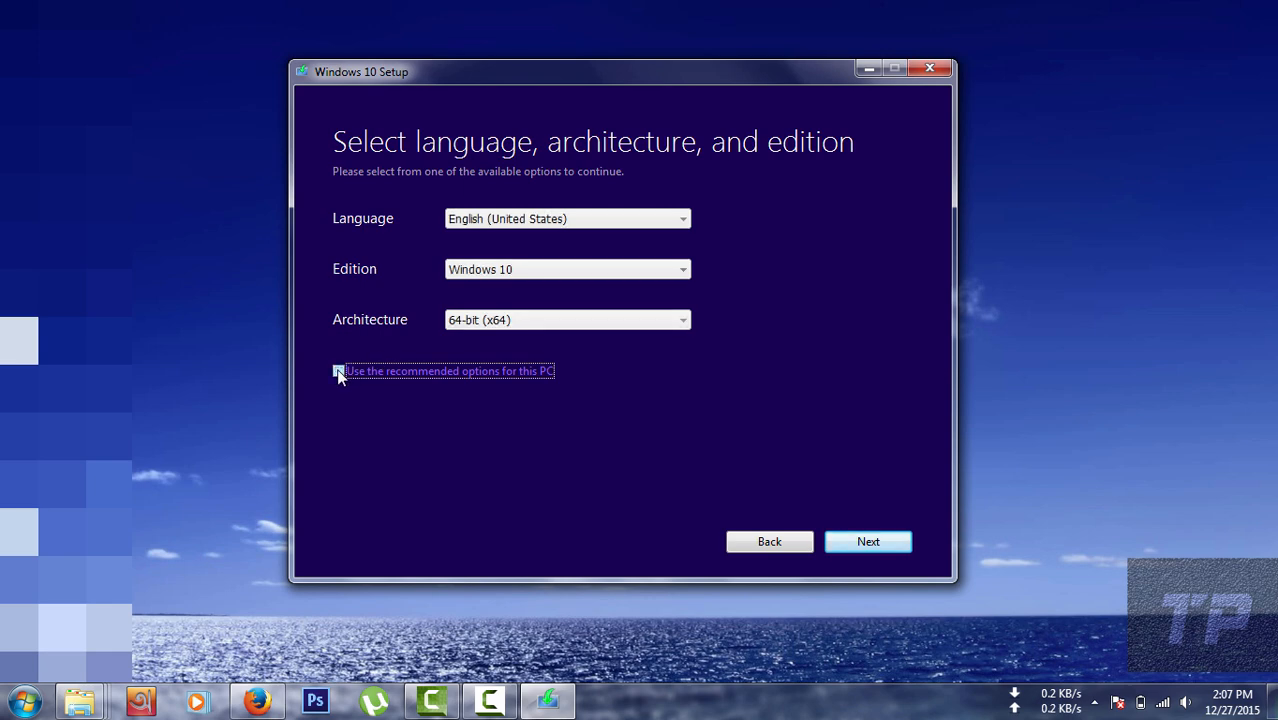
pyautogui.click(533, 321)
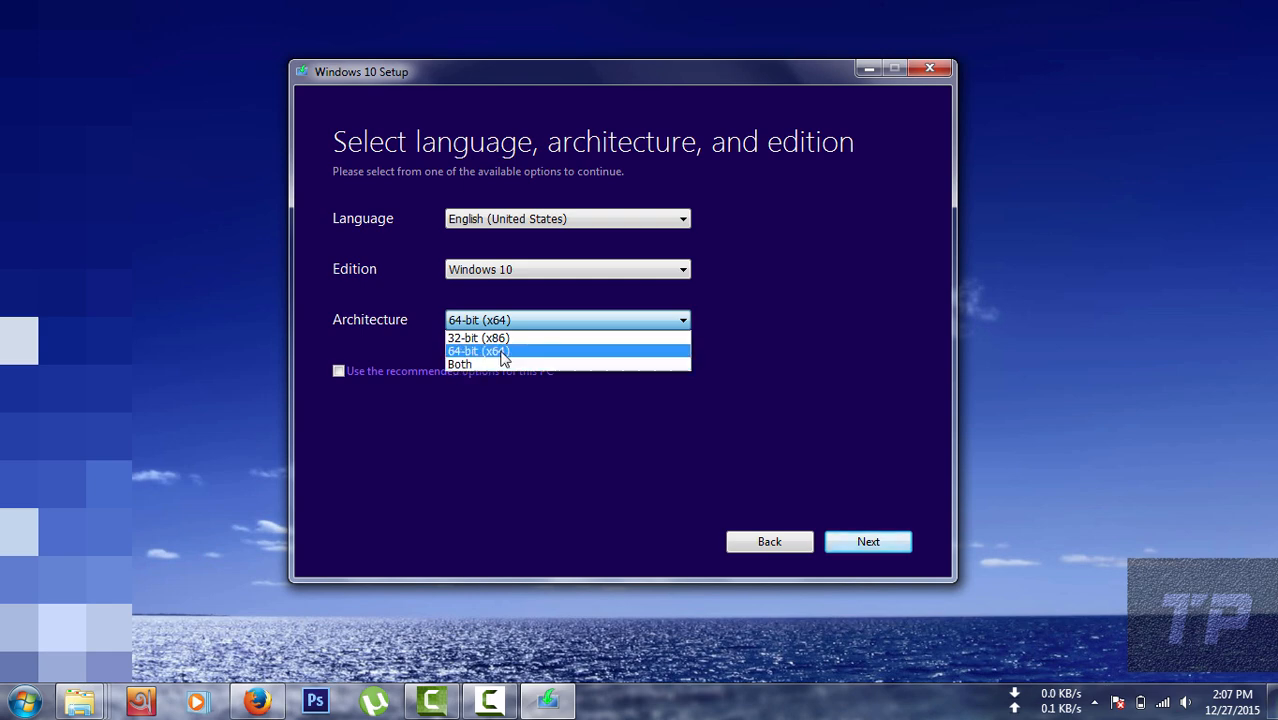
pyautogui.click(498, 352)
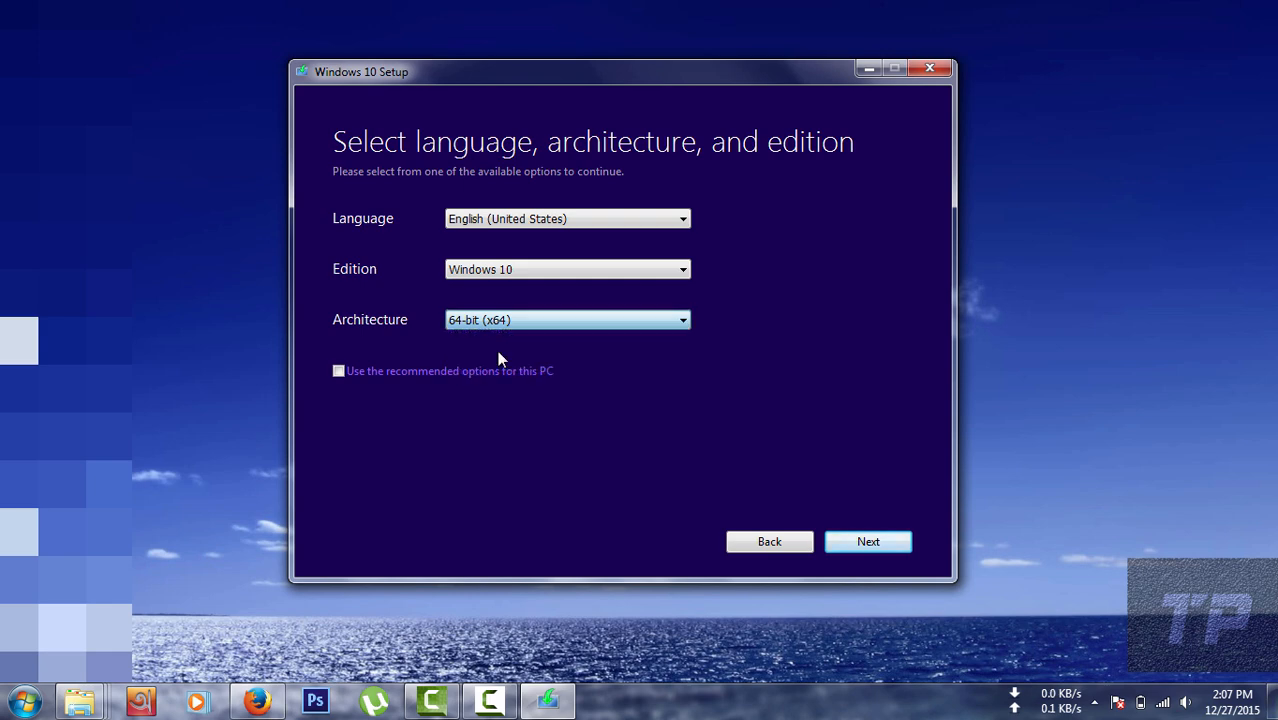
pyautogui.click(513, 268)
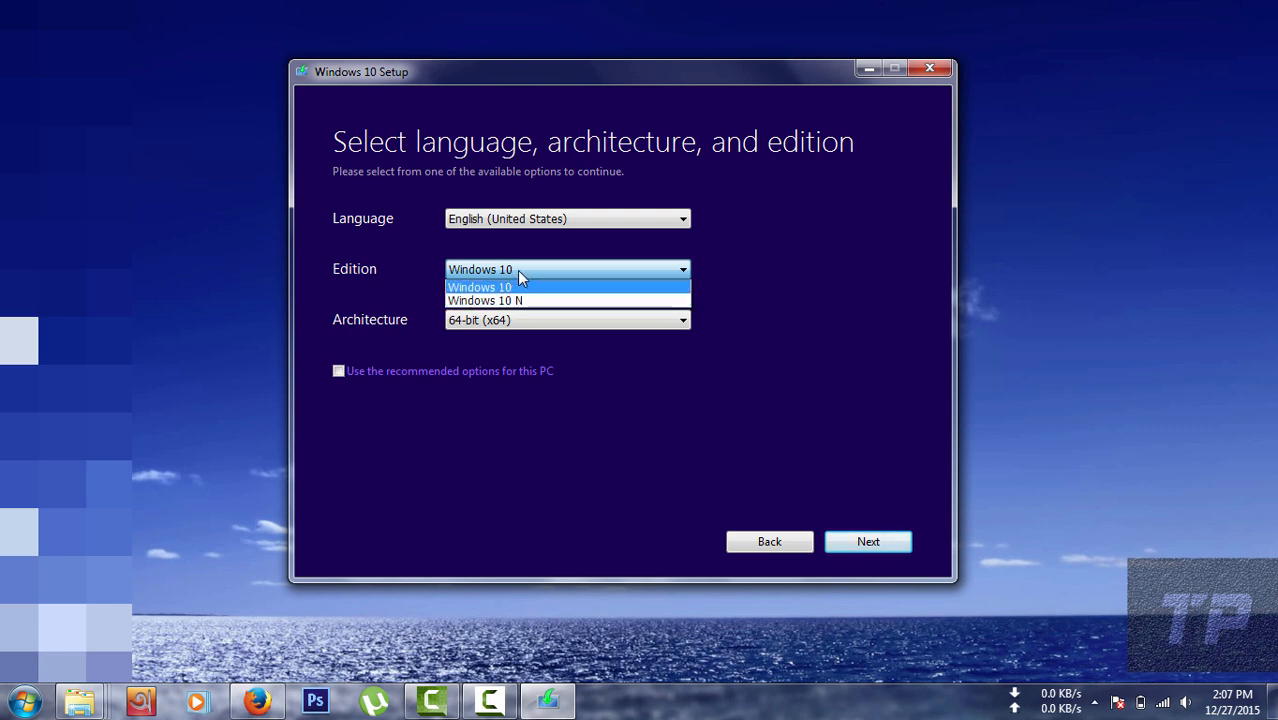
pyautogui.click(517, 270)
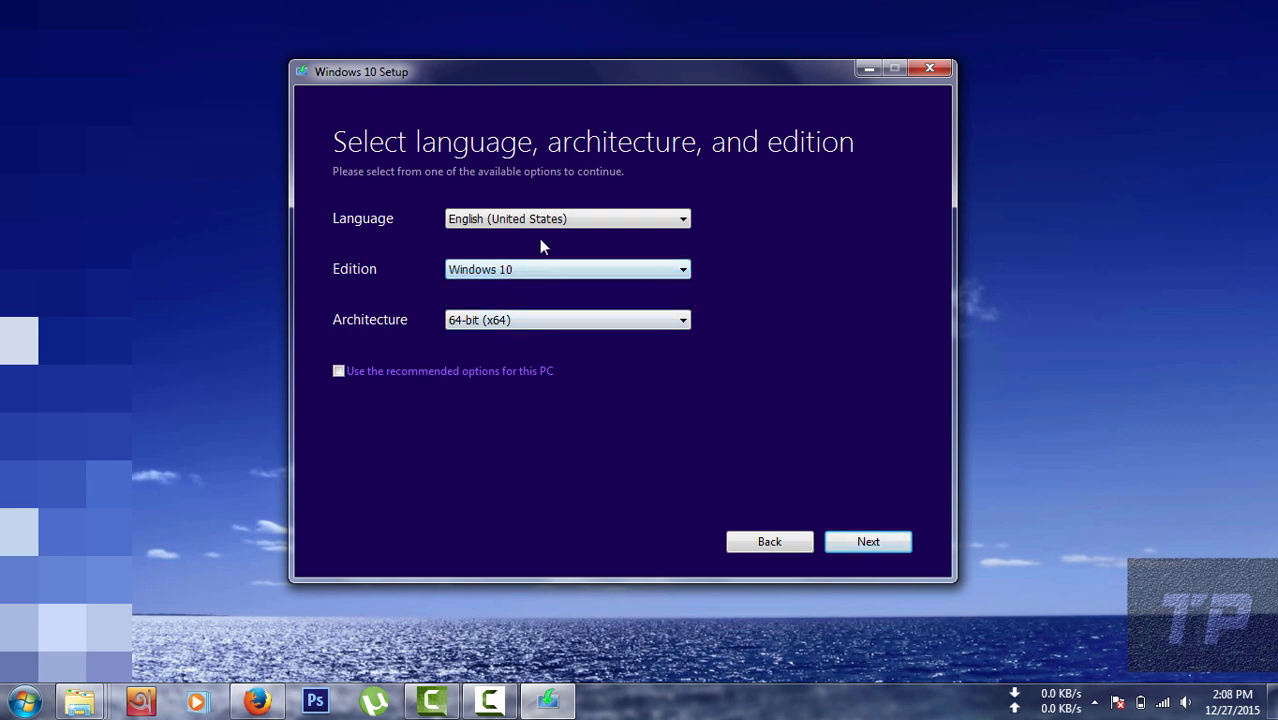
pyautogui.click(850, 540)
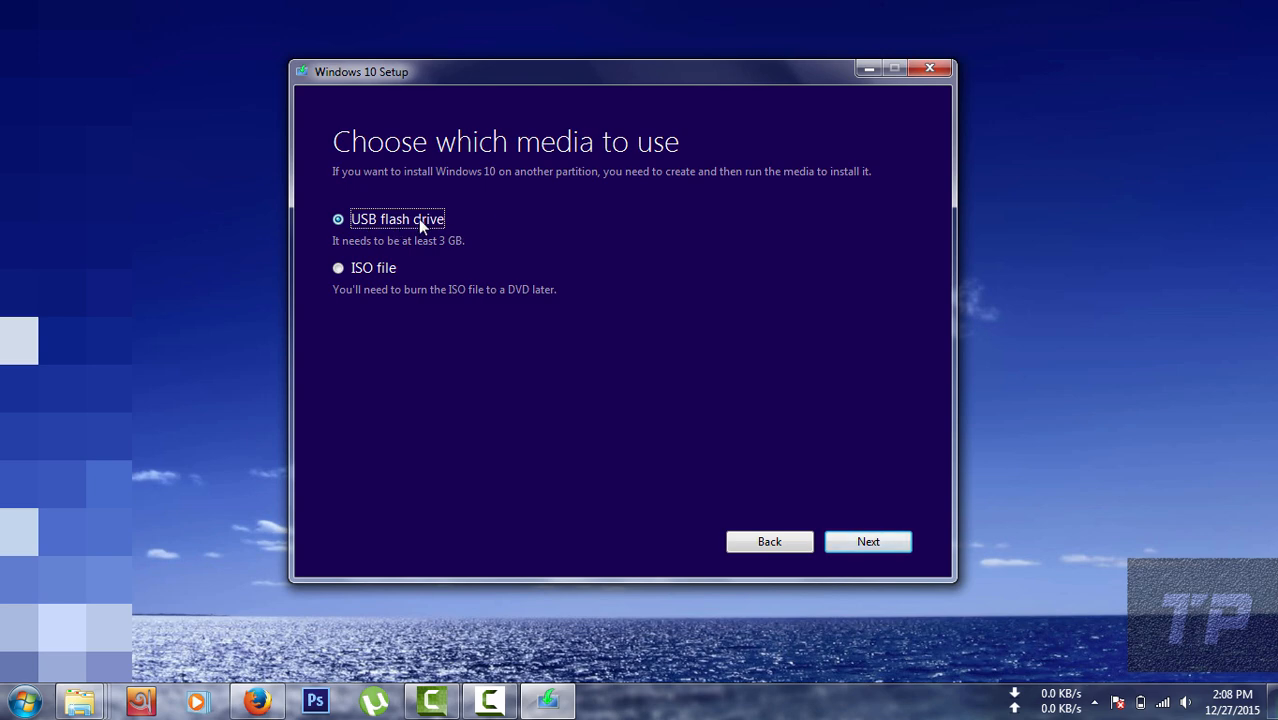
# Choose ISO file as the media and save it to the Desktop under the name Windows.
pyautogui.click(345, 269)
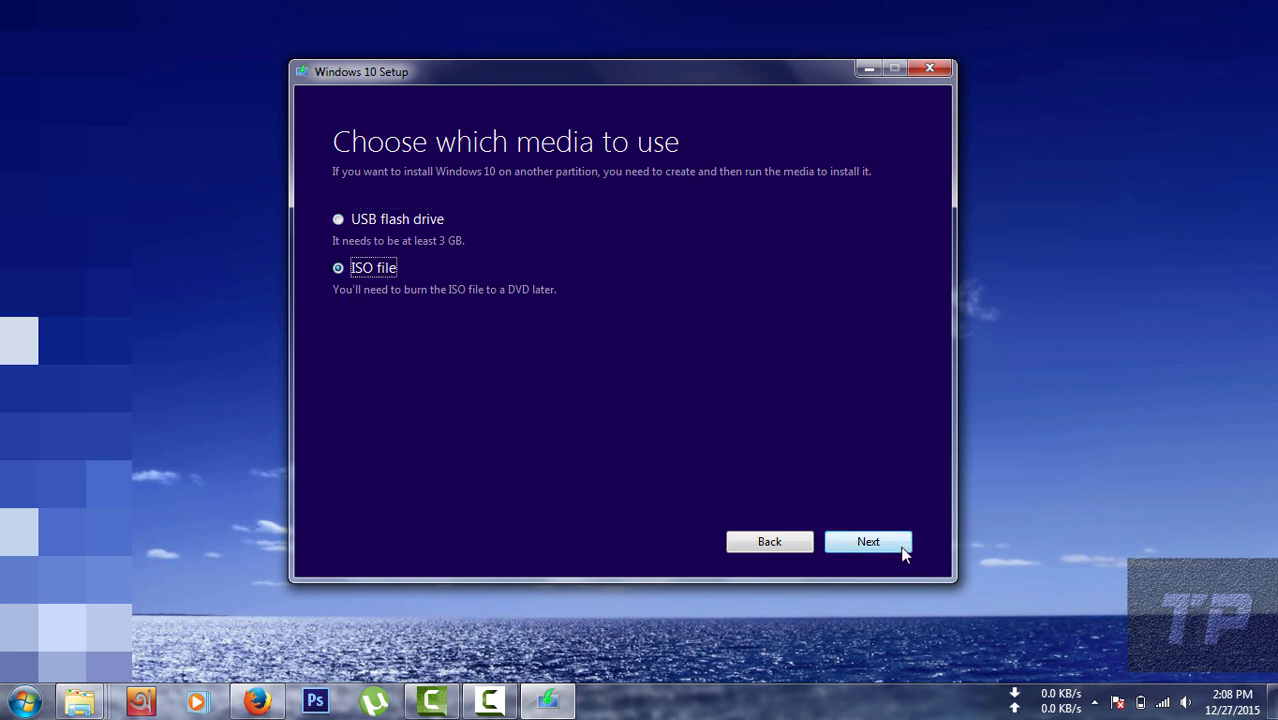
pyautogui.click(866, 540)
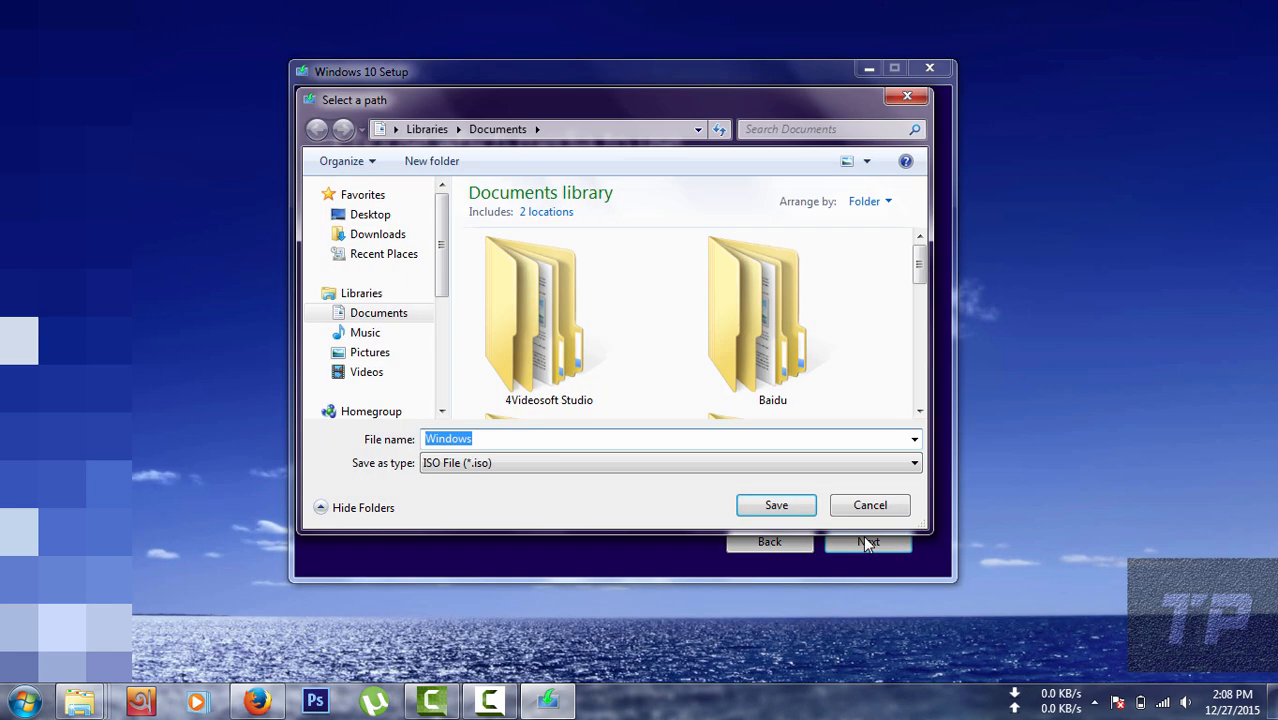
pyautogui.click(370, 215)
pyautogui.click(772, 504)
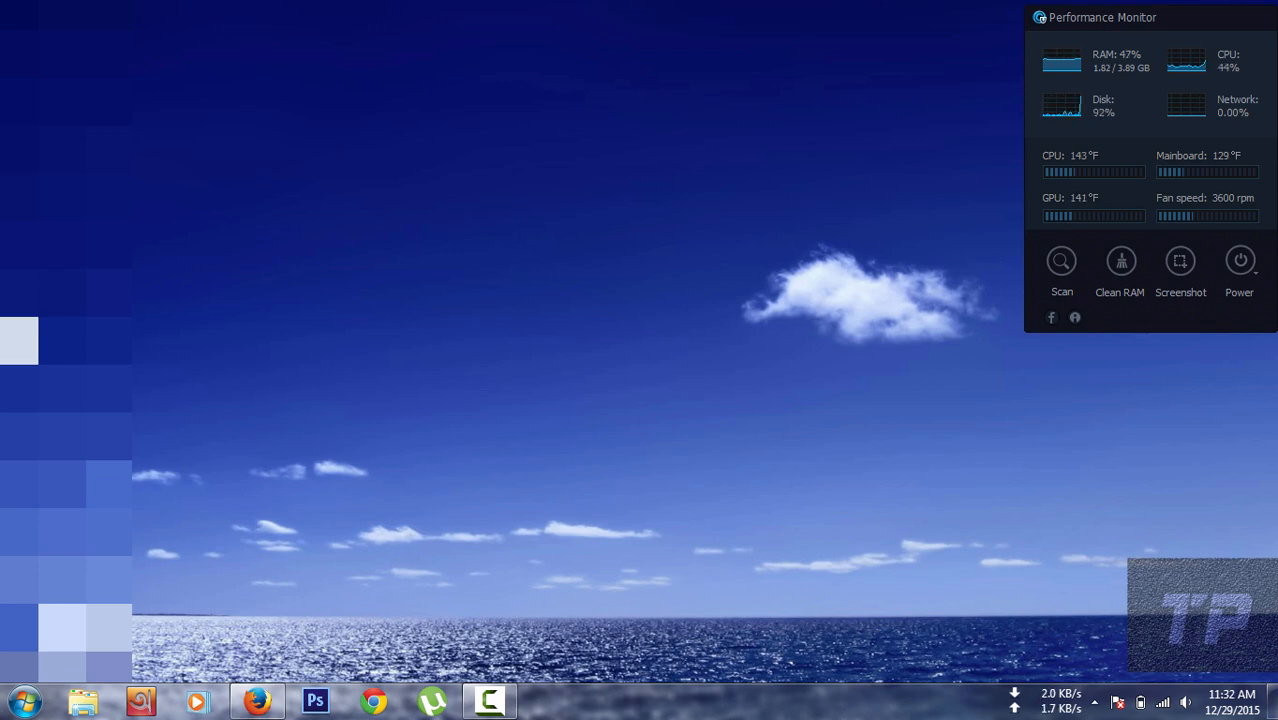
# Switch to Windows Explorer, run Rufus from the Programs folder in Downloads and decline its online update checks.
pyautogui.click(97, 703)
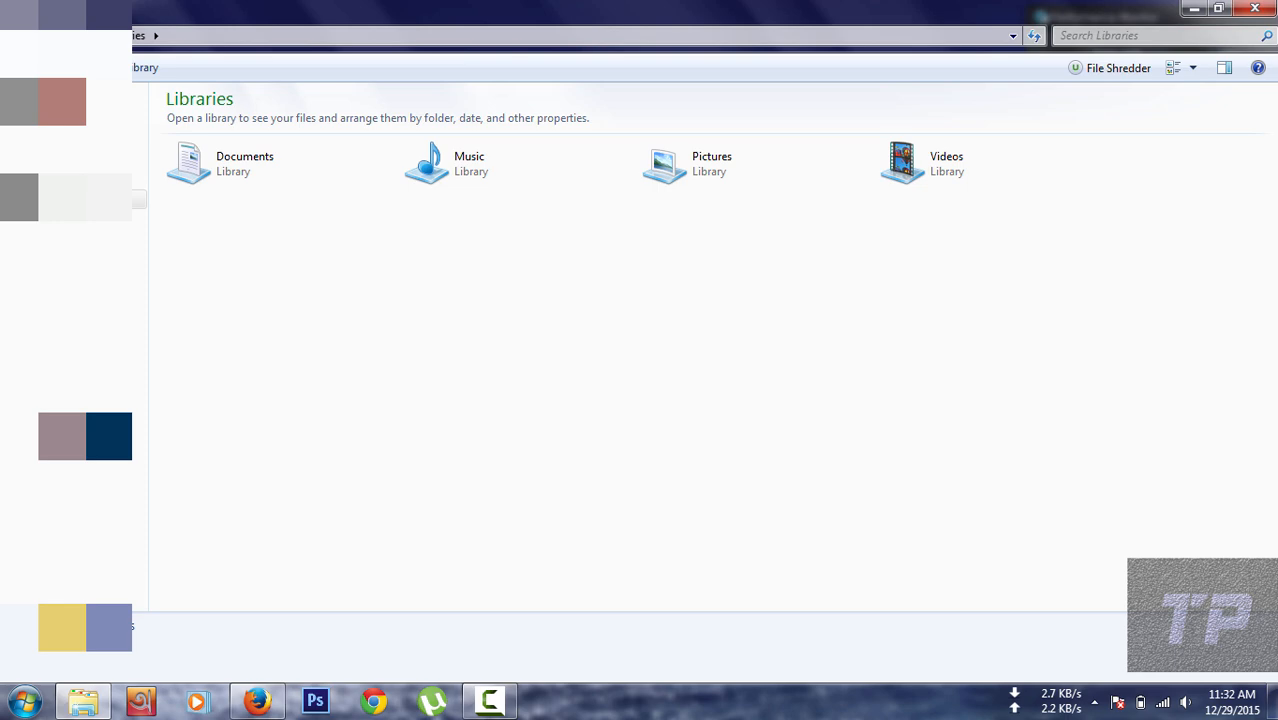
pyautogui.click(80, 141)
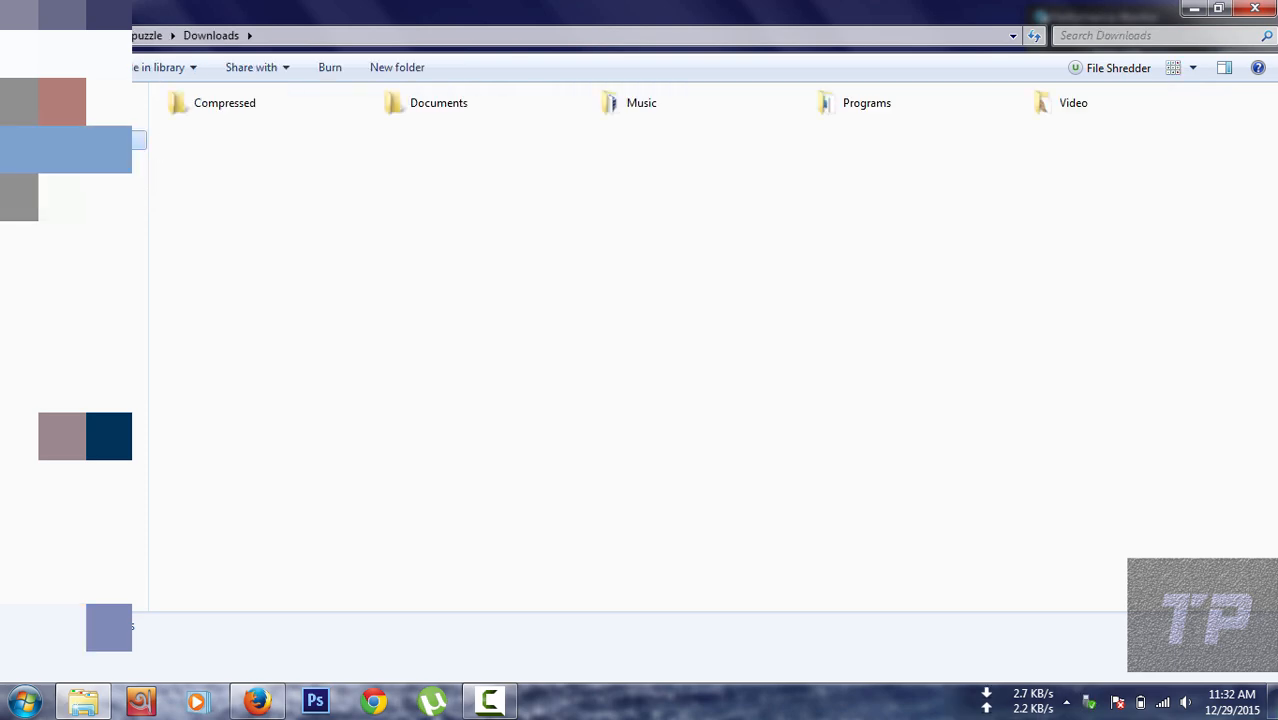
pyautogui.doubleClick(850, 107)
pyautogui.doubleClick(568, 205)
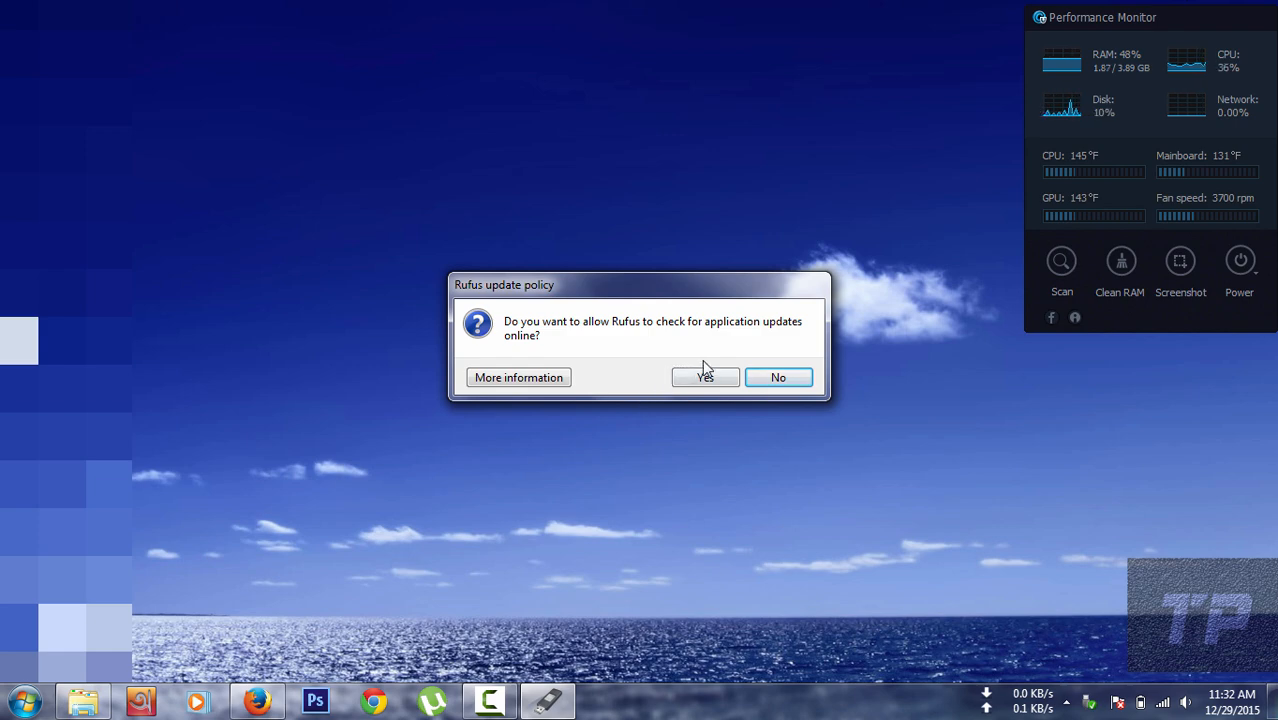
pyautogui.click(795, 377)
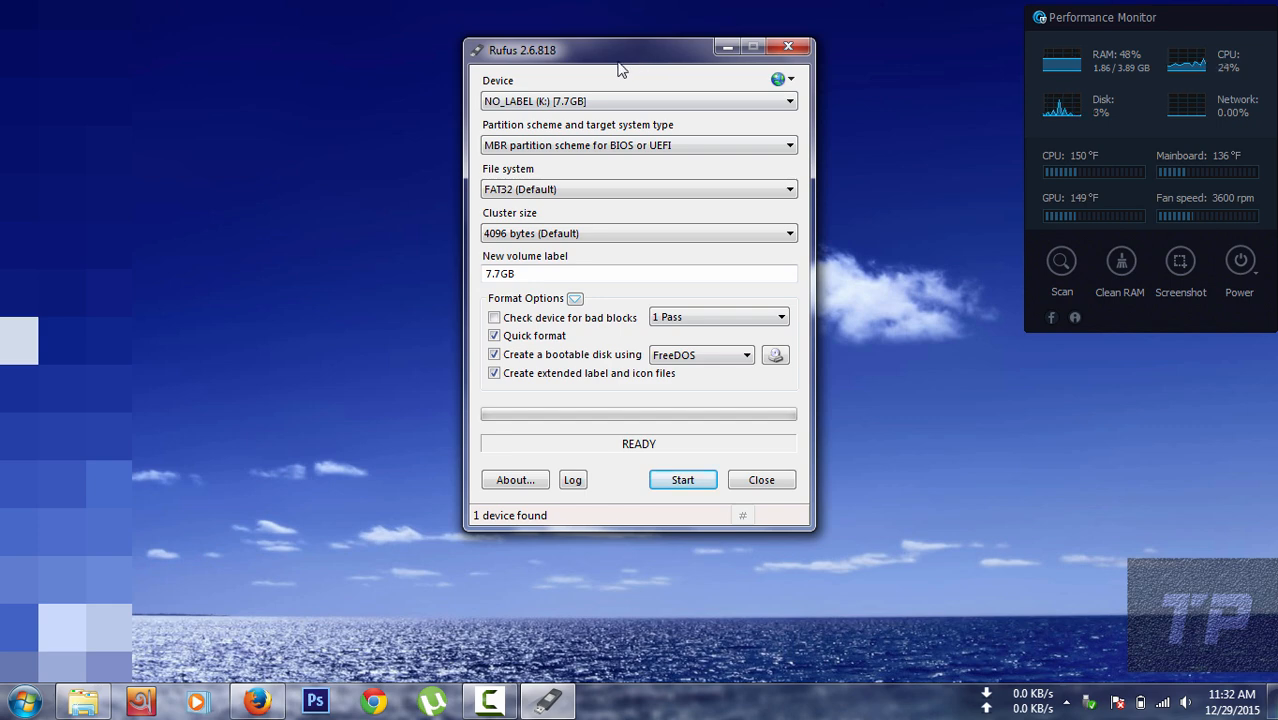
# Reposition the Rufus window and choose the USB drive NO_LABEL (K:) [7.7GB] as the device.
pyautogui.moveTo(651, 68); pyautogui.dragTo(560, 80)
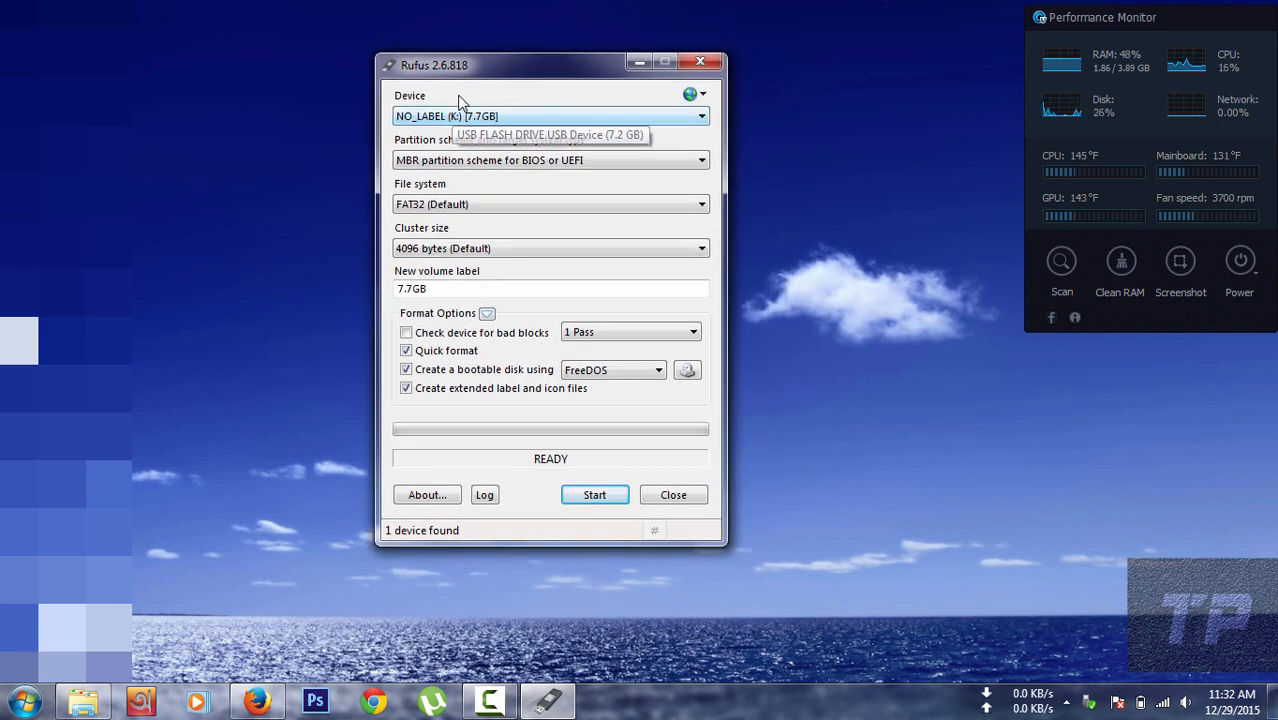
pyautogui.moveTo(459, 66); pyautogui.dragTo(481, 75)
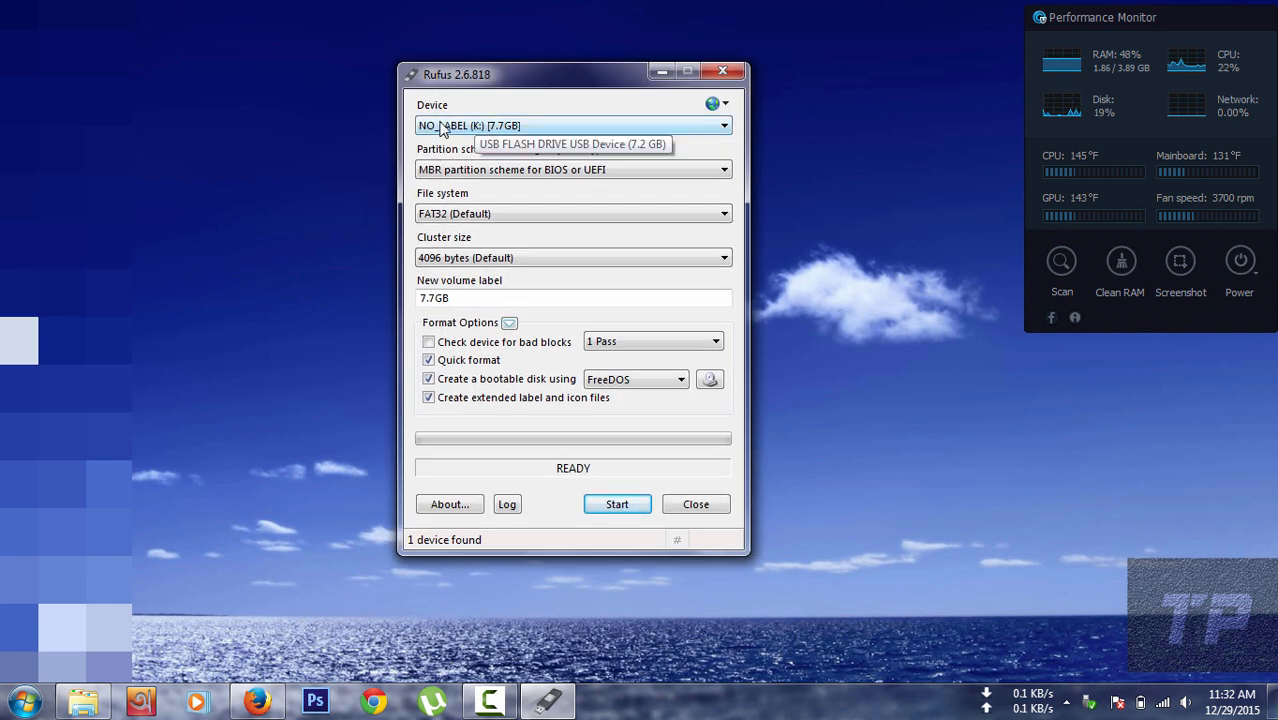
pyautogui.click(512, 128)
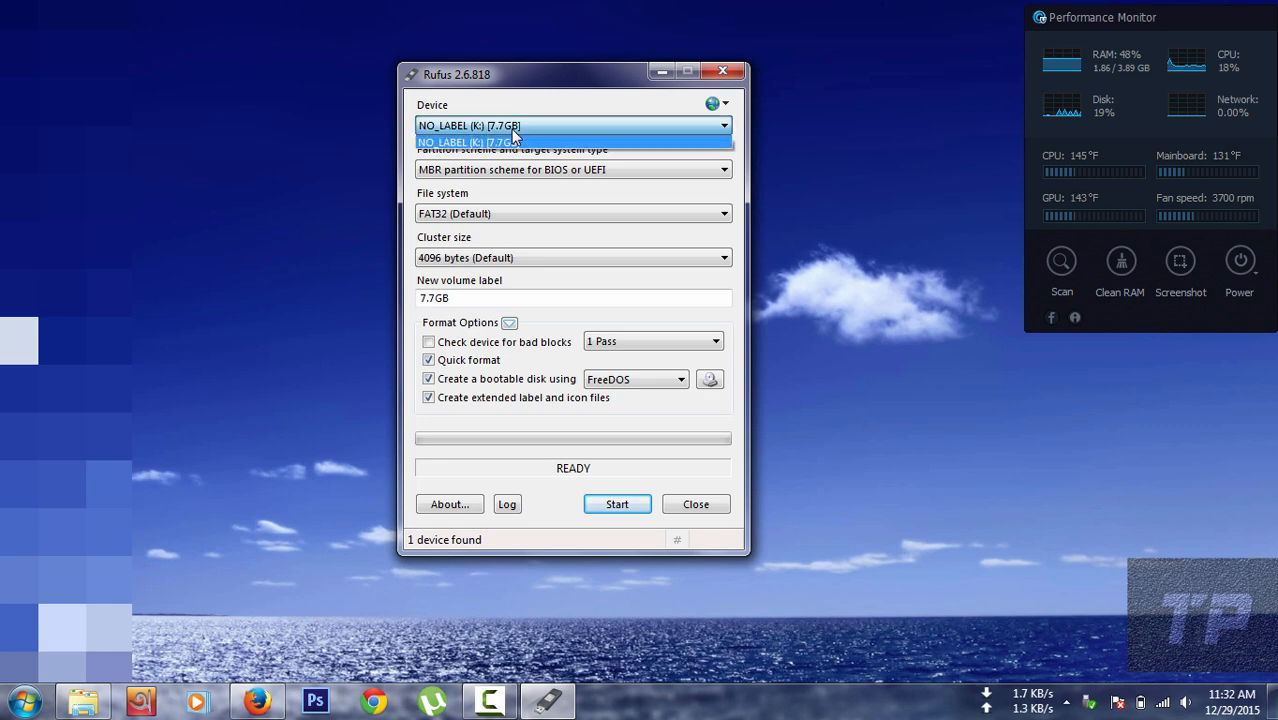
pyautogui.click(512, 134)
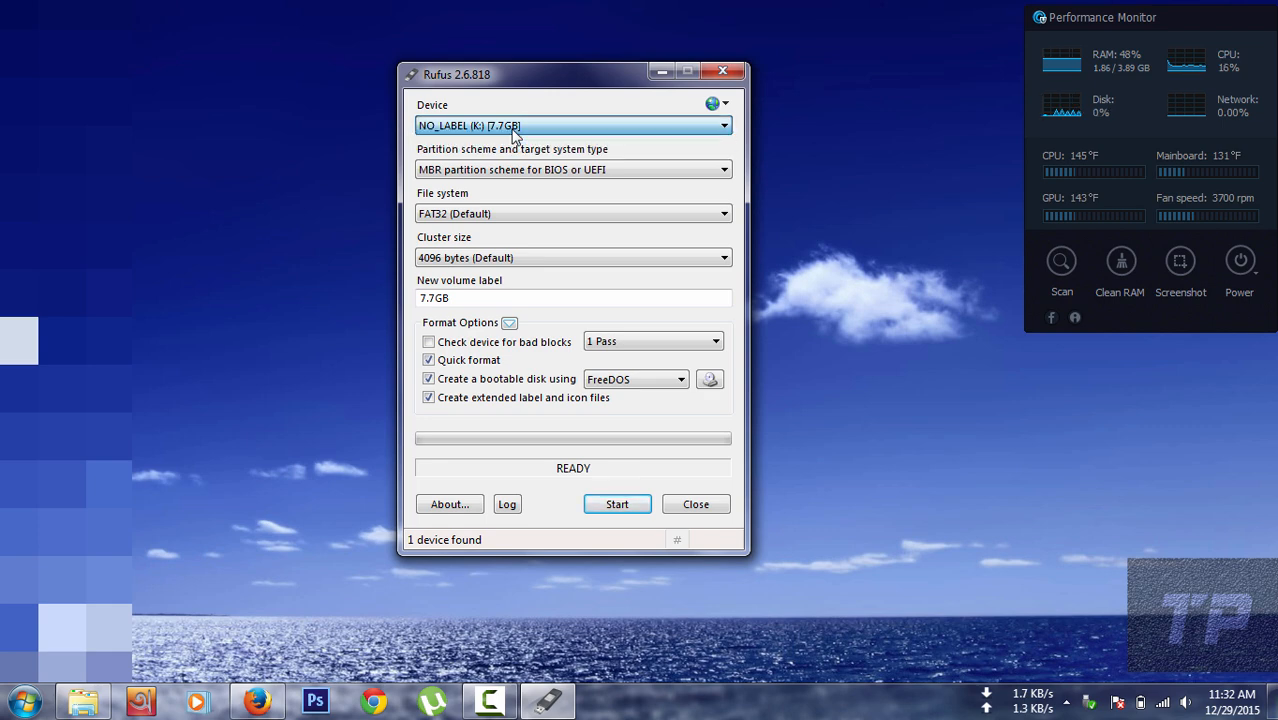
# Load the Windows disc image from the Desktop as the source for the bootable disk.
pyautogui.click(710, 381)
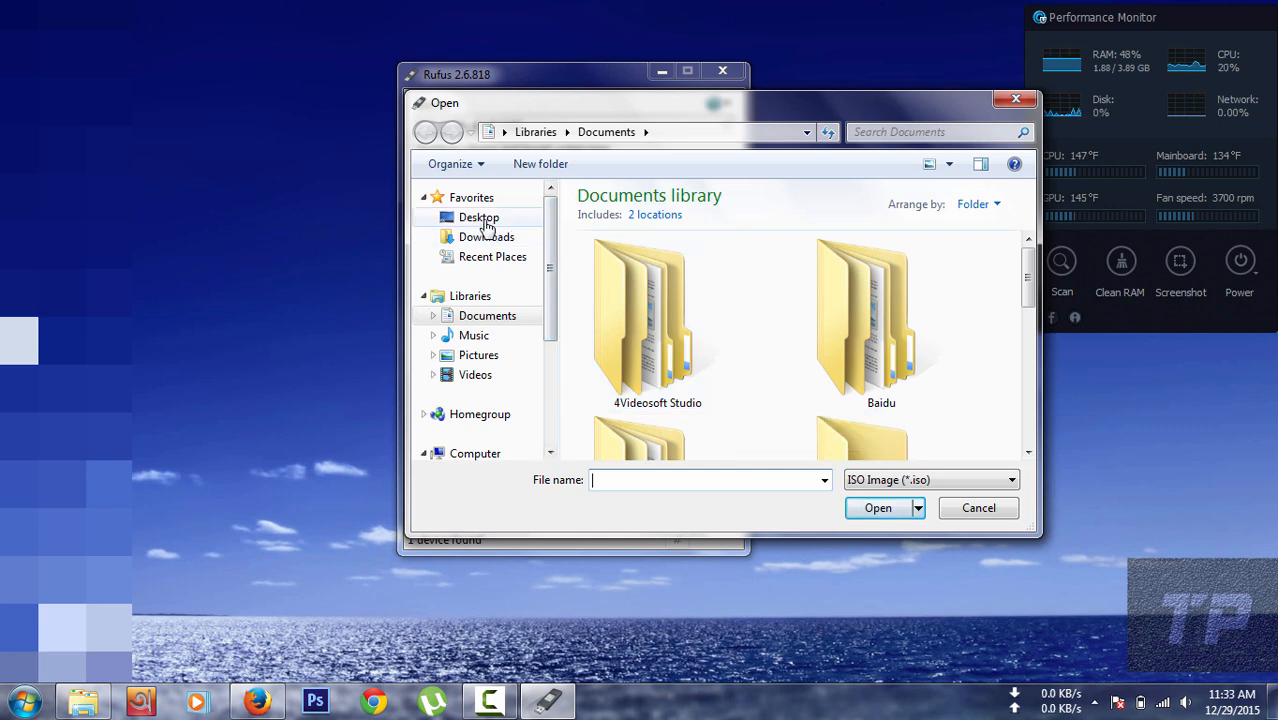
pyautogui.click(479, 219)
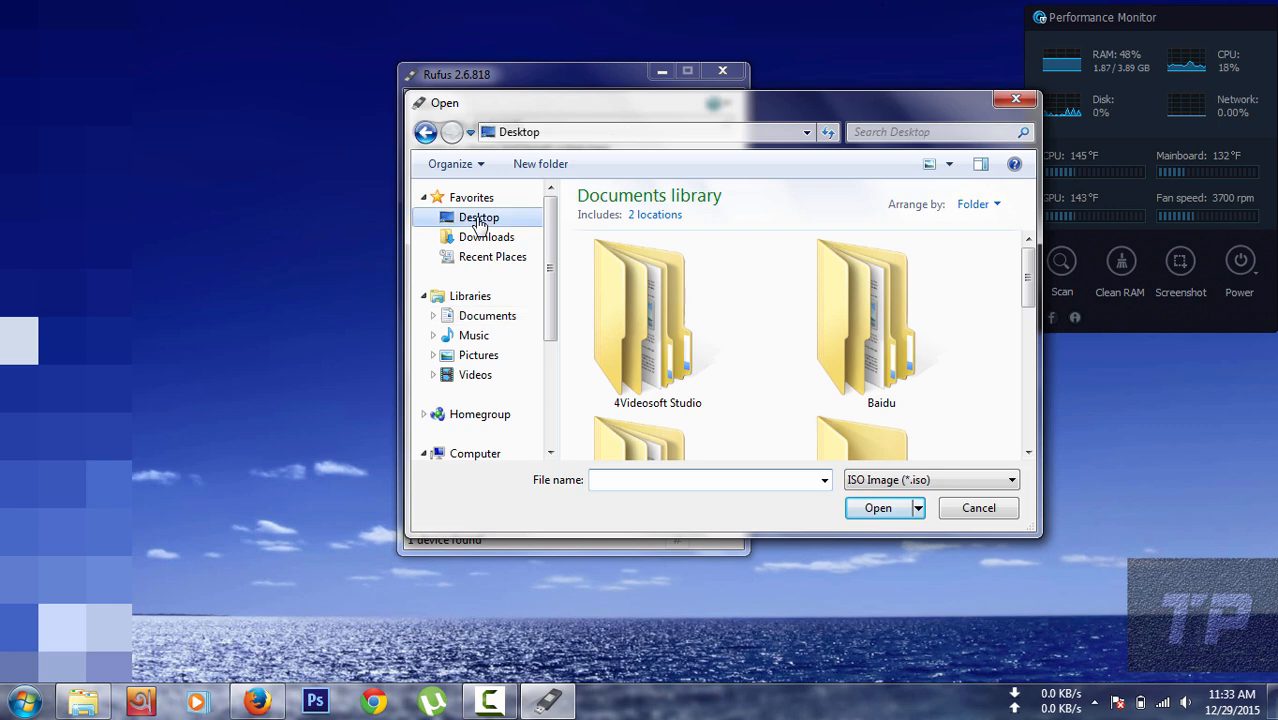
pyautogui.scroll(-2, 1029, 292)
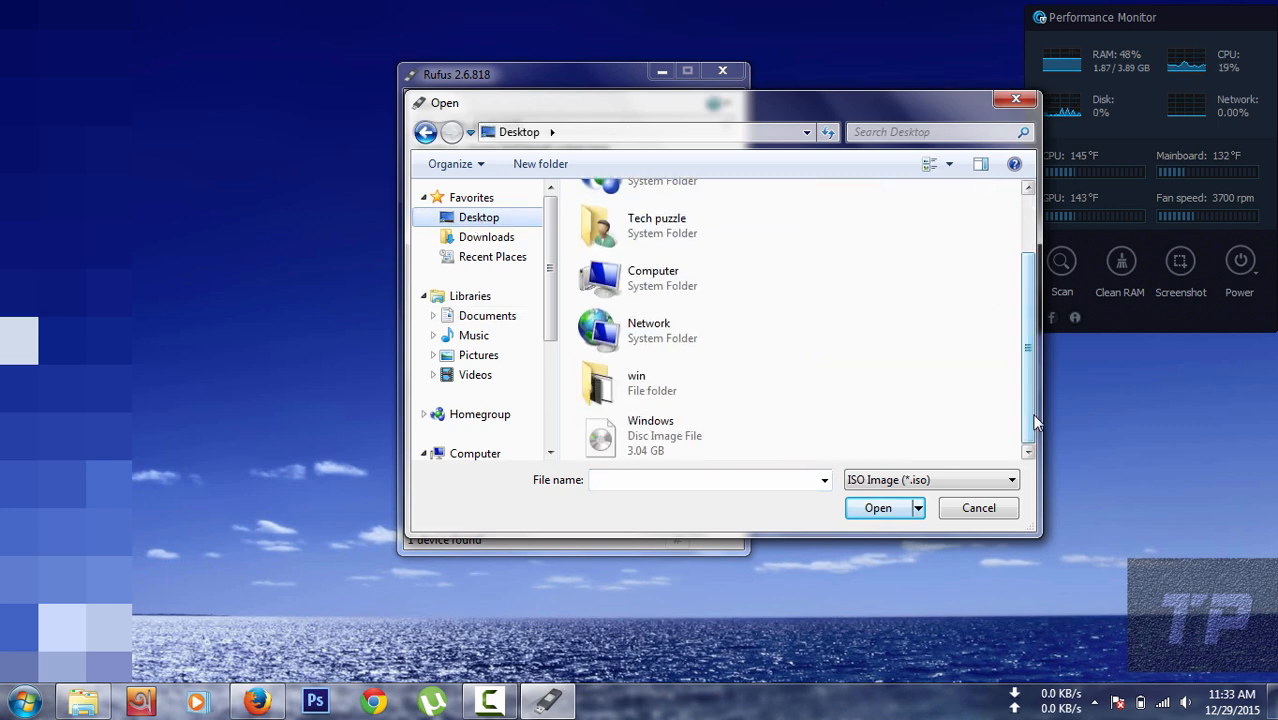
pyautogui.click(670, 445)
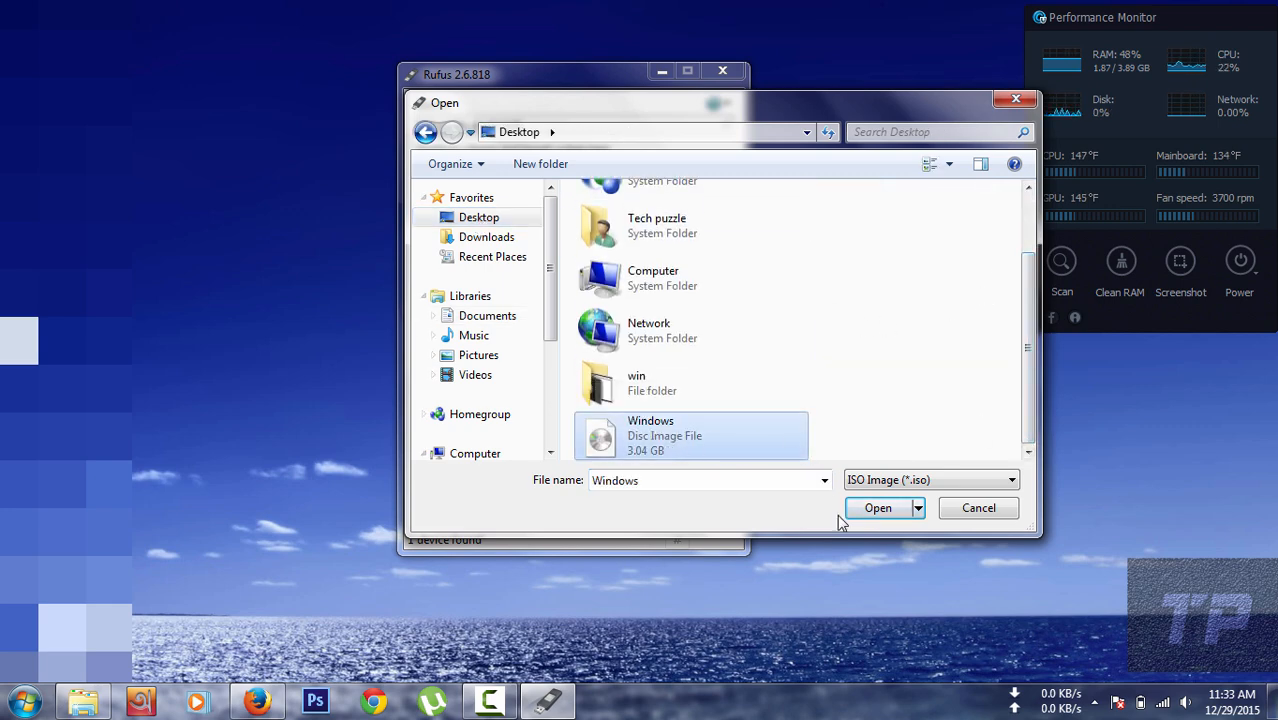
pyautogui.click(875, 509)
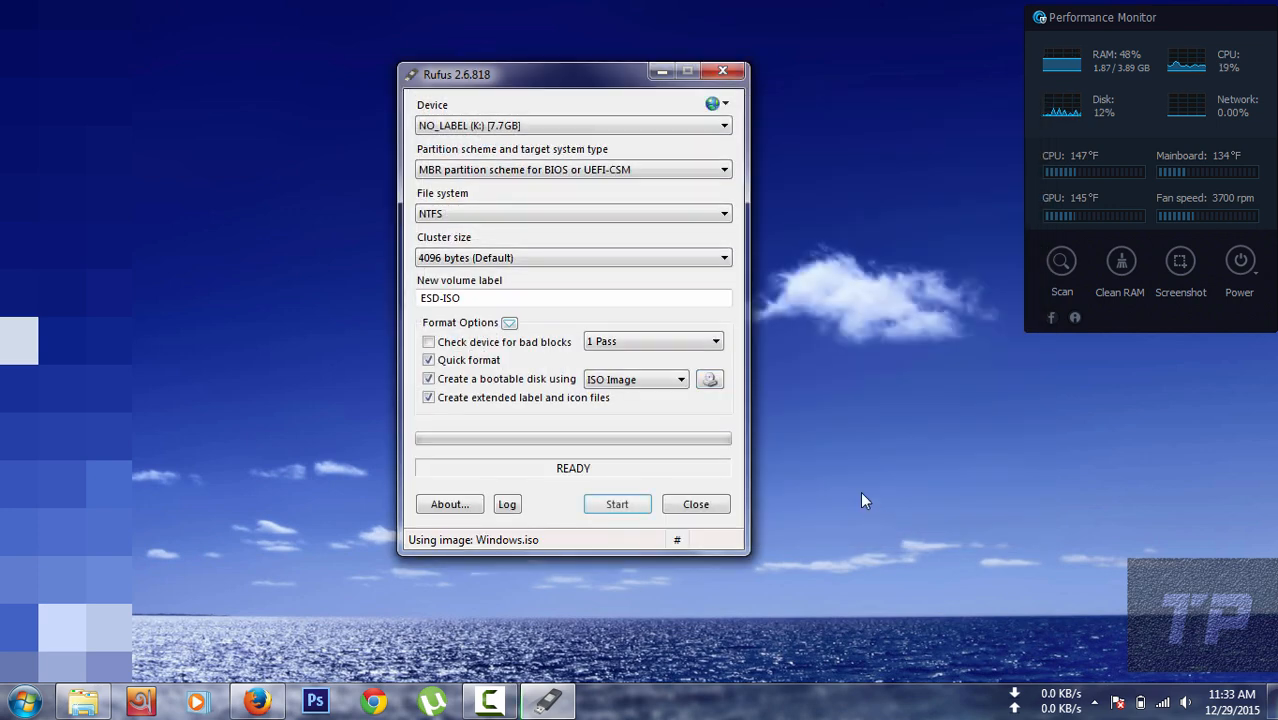
# Start writing the bootable USB drive and agree to erase all data on it.
pyautogui.click(620, 508)
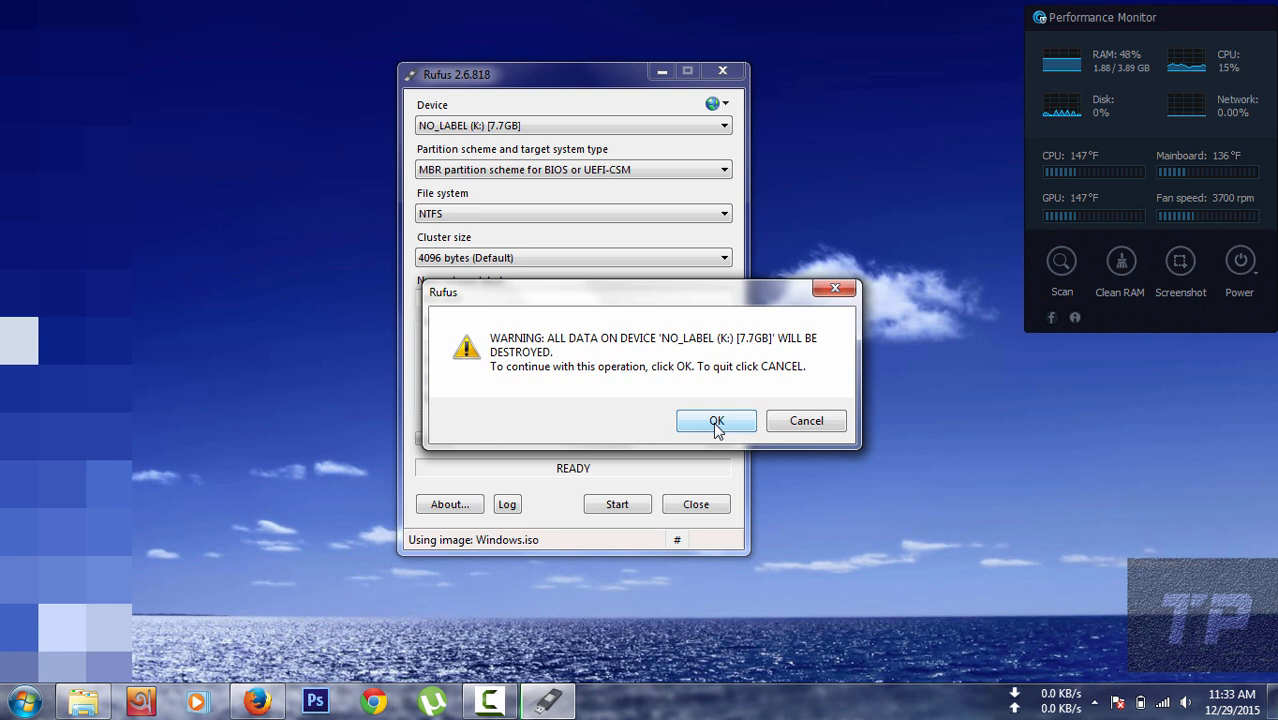
pyautogui.click(716, 423)
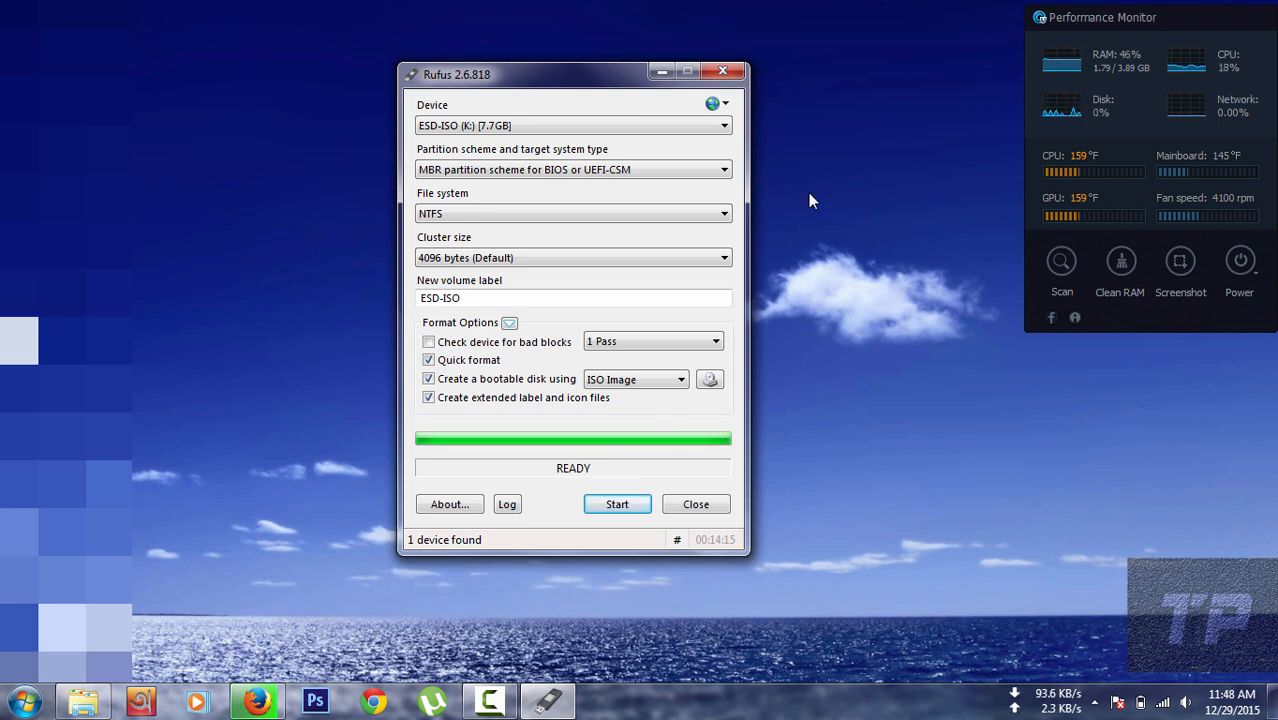
# Switch to Windows Explorer, examine the files on the ESD-ISO (K:) drive and close the window.
pyautogui.press('super+e')
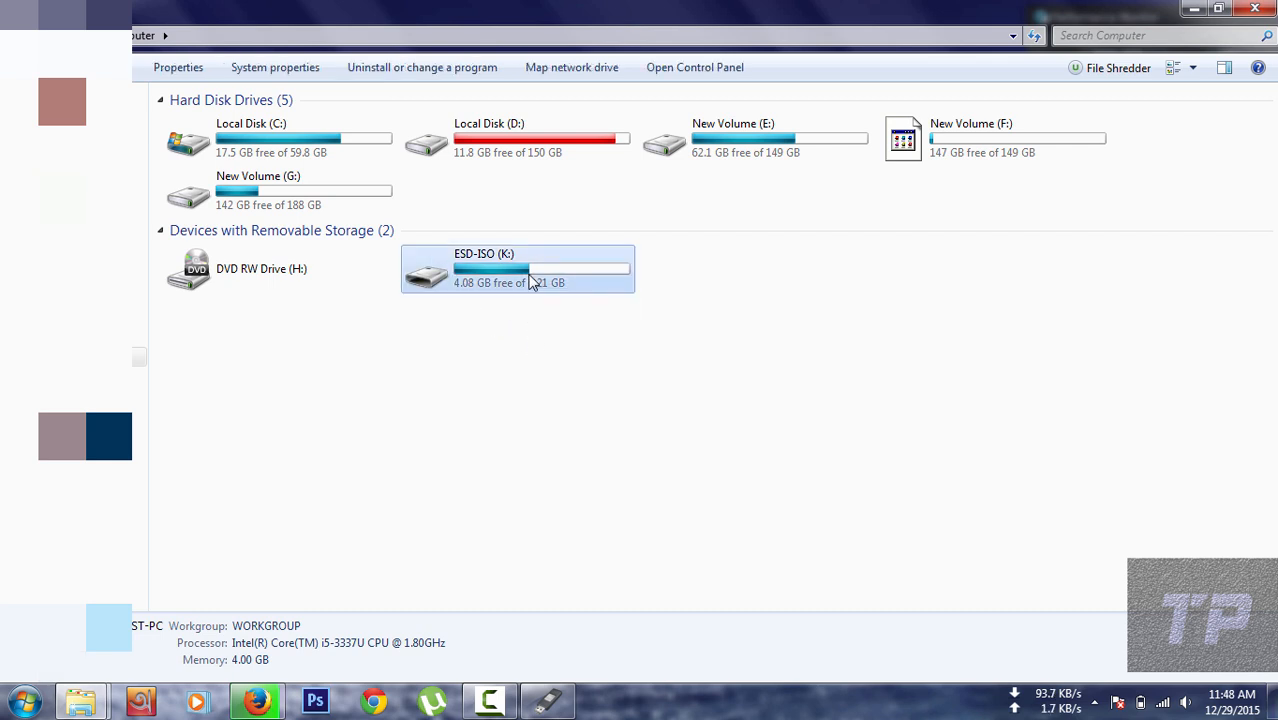
pyautogui.doubleClick(531, 281)
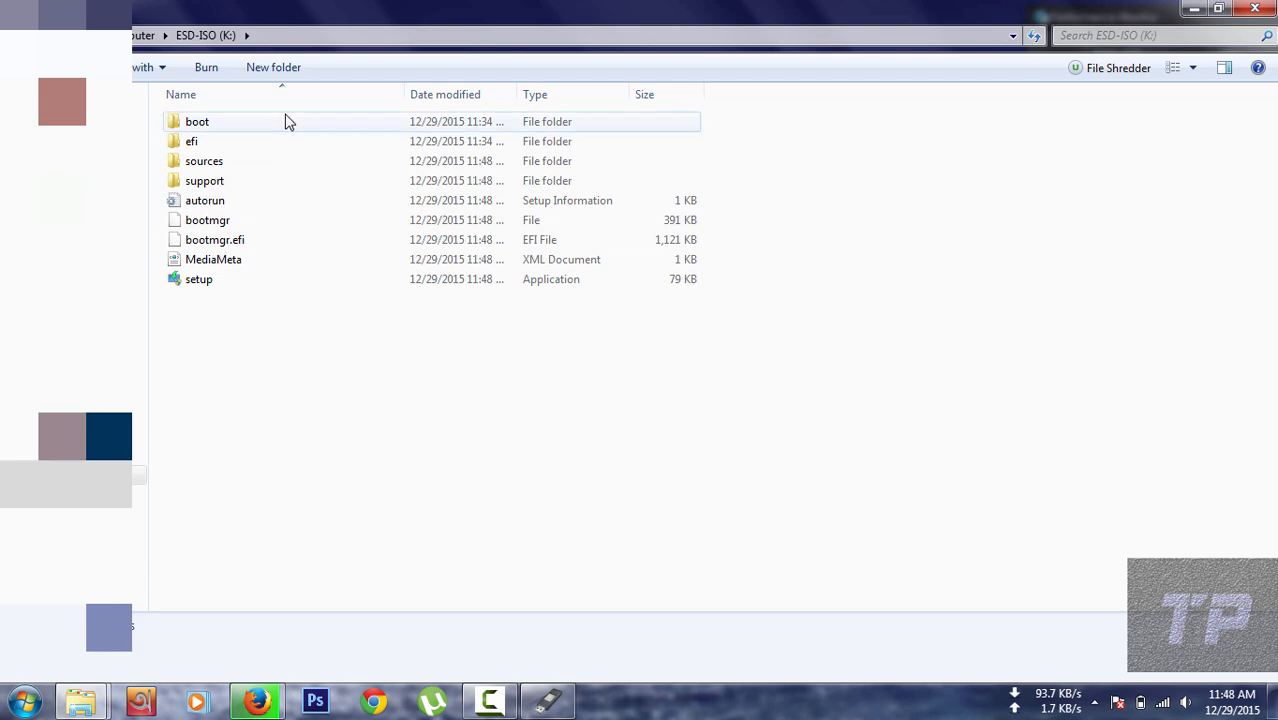
pyautogui.click(1266, 10)
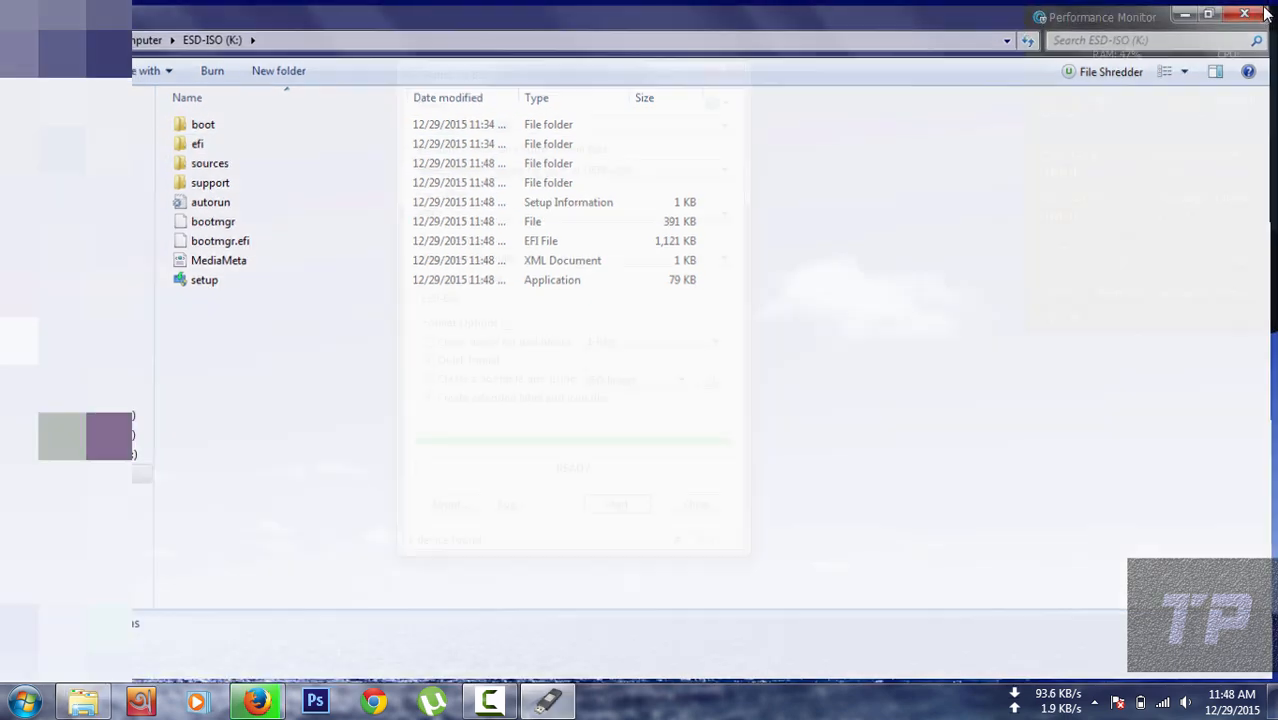
pyautogui.moveTo(604, 65); pyautogui.dragTo(577, 80)
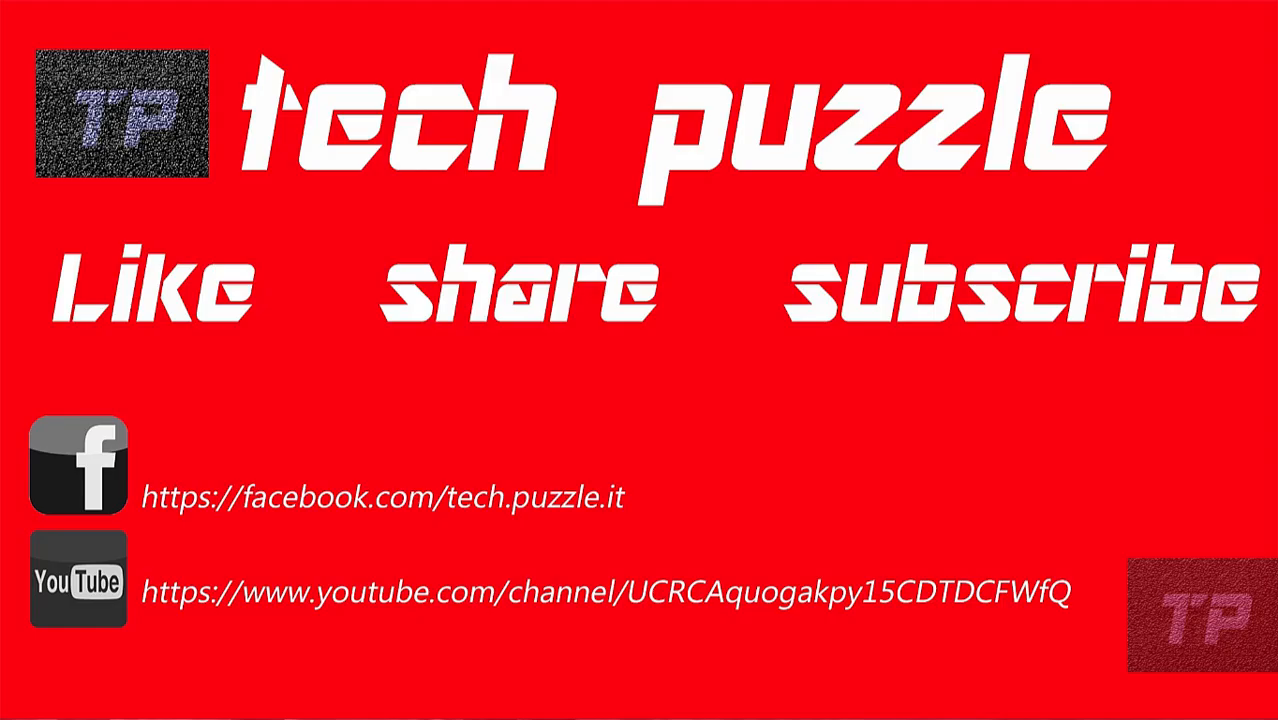